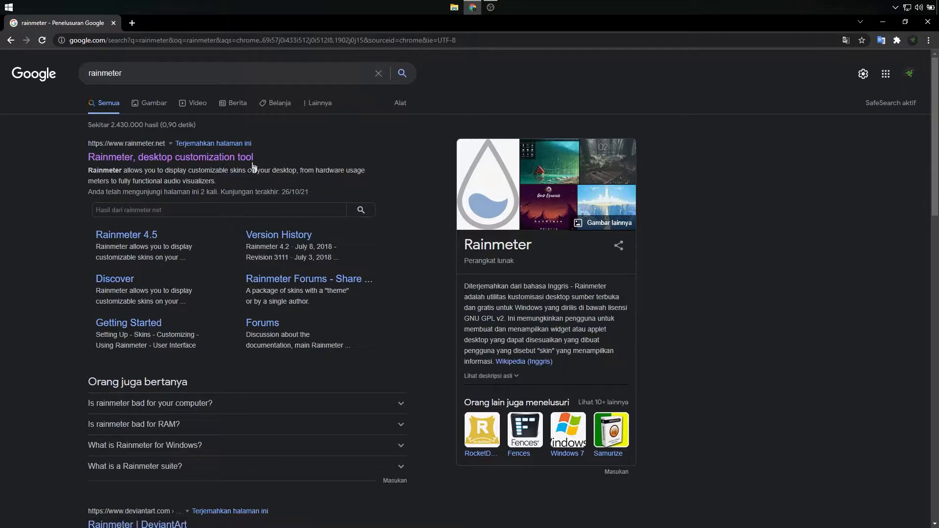
- Open the official Rainmeter website from the search results and download the 4.5.4 release
left_click(244, 159)
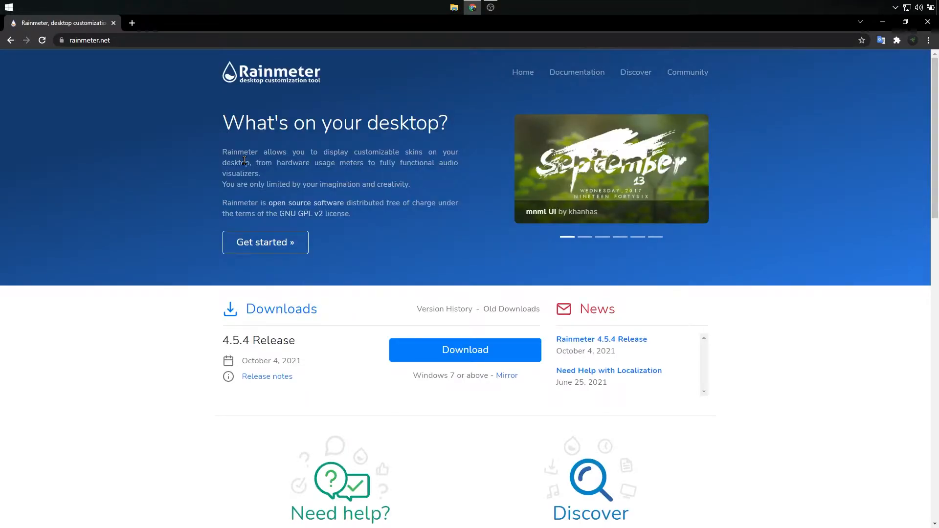
scroll(434, 224, "down", 1)
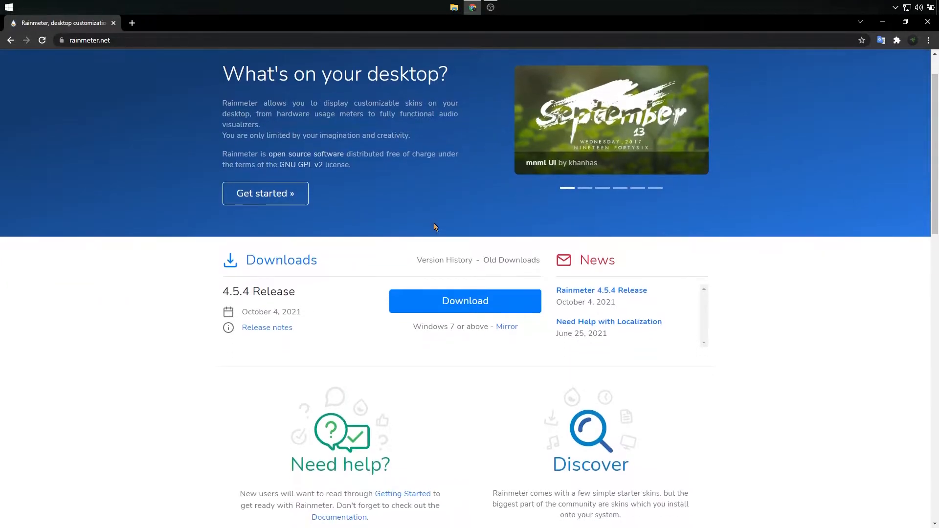
left_click(481, 303)
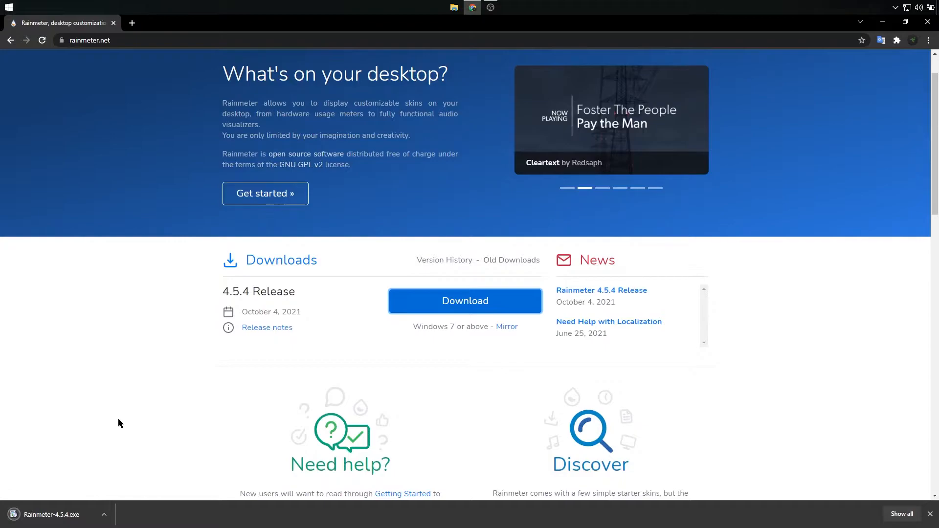
- Run the downloaded installer and complete a standard English installation of 64-bit Rainmeter, launching it on startup and on completion
left_click(22, 512)
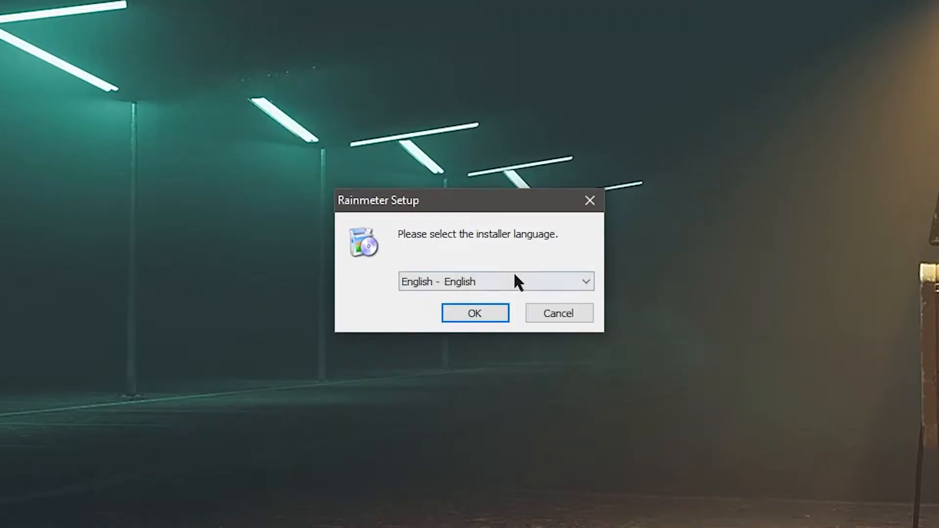
left_click(514, 282)
left_click(514, 280)
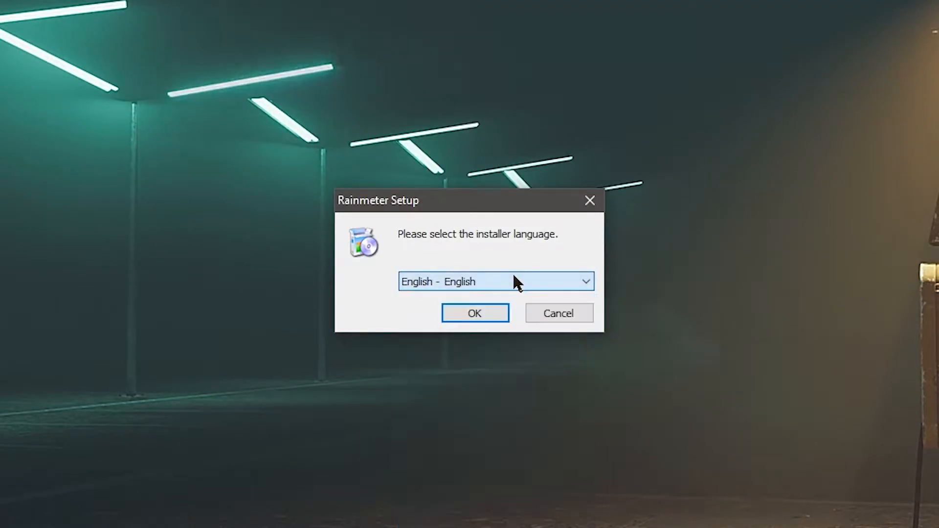
left_click(486, 314)
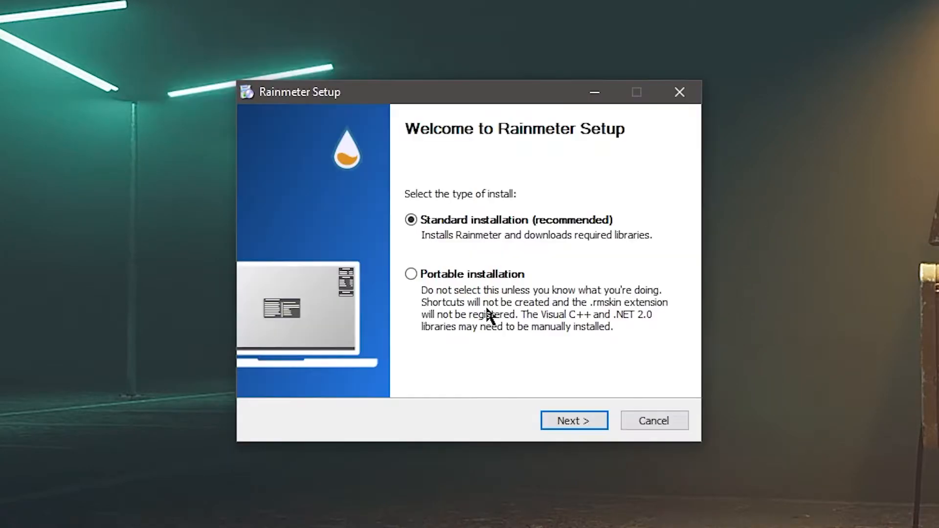
left_click(564, 427)
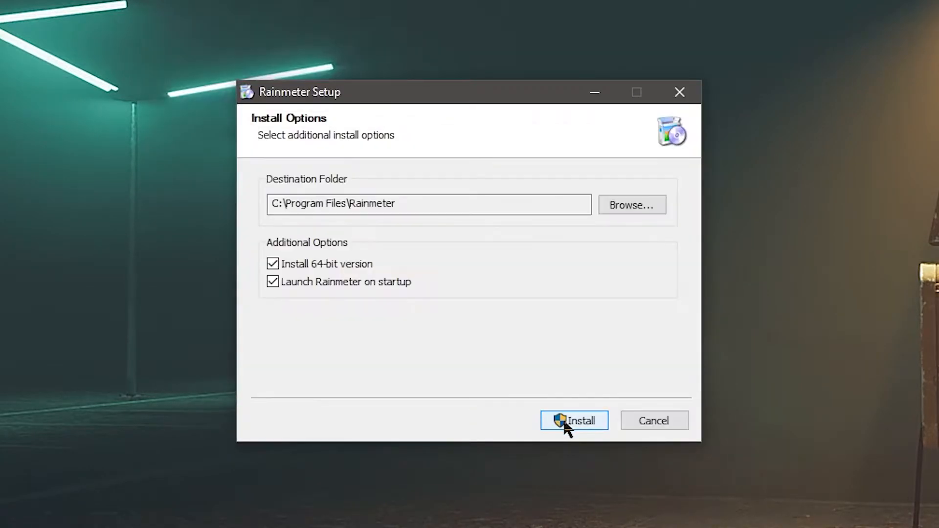
left_click(601, 421)
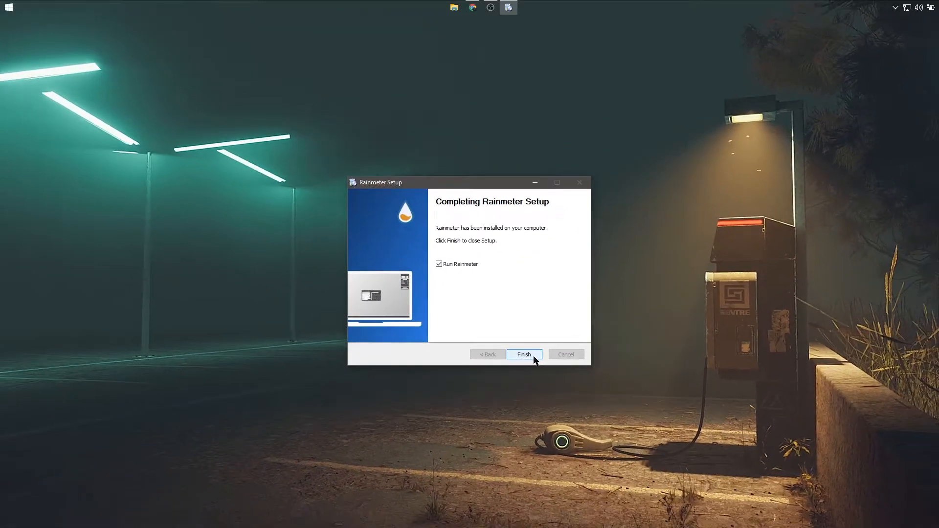
left_click(523, 354)
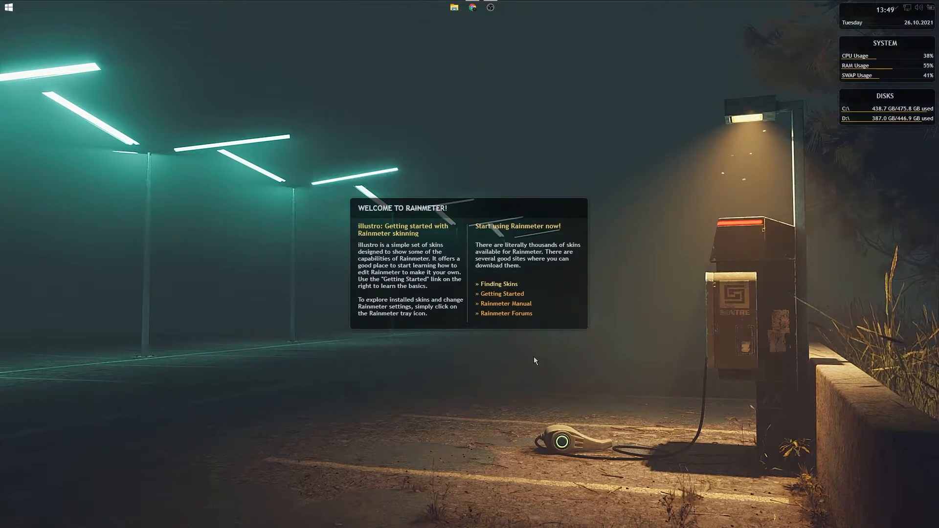
- Unload all default illustro skins from the desktop: the welcome, disks, system and clock skins
mouse_move(493, 207)
left_mouse_down()
mouse_move(298, 76)
mouse_move(479, 195)
left_mouse_up()
right_click(508, 200)
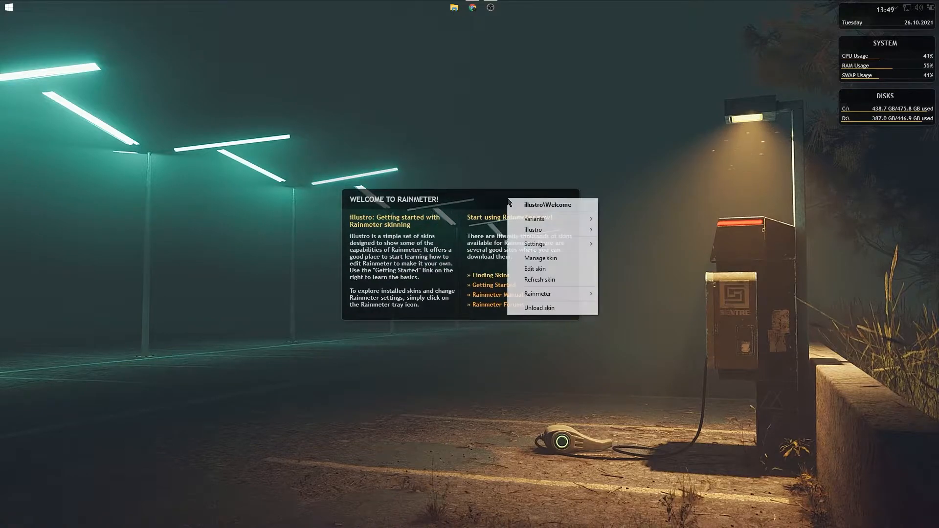
left_click(546, 308)
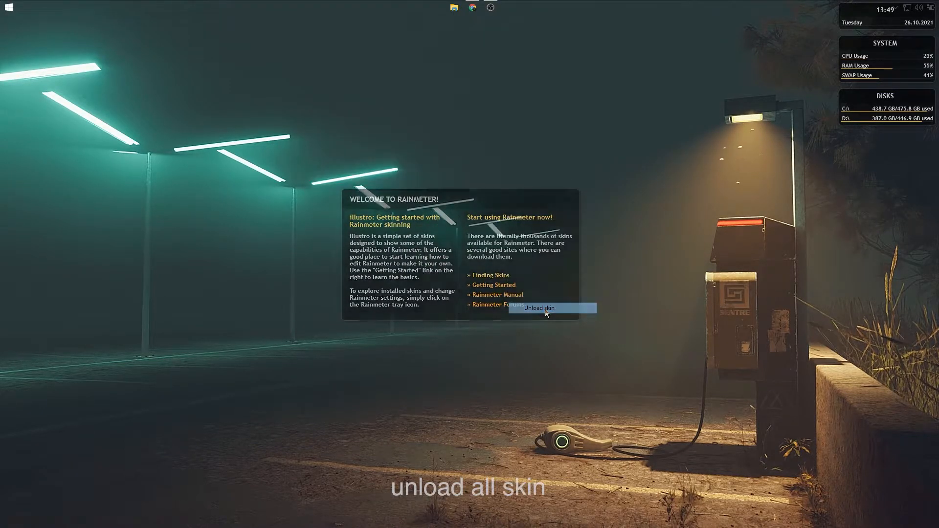
right_click(848, 95)
left_click(860, 206)
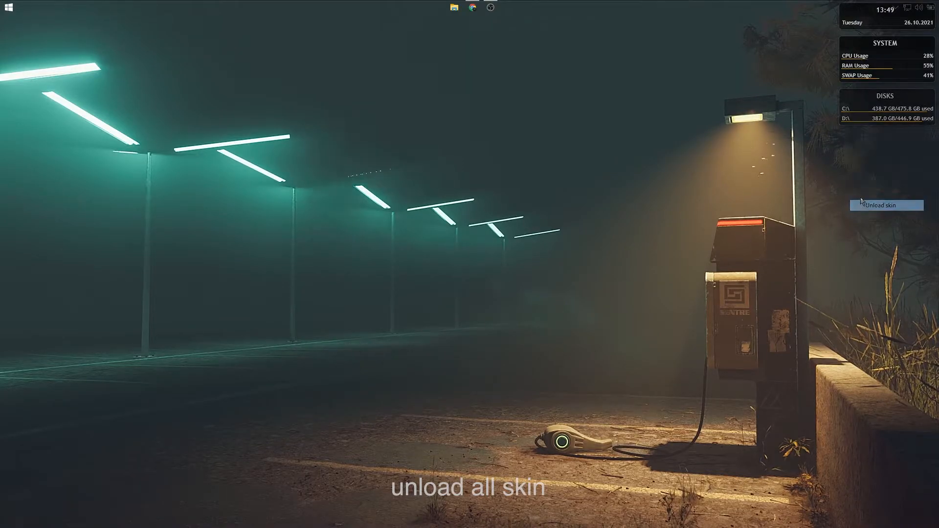
right_click(855, 45)
left_click(864, 152)
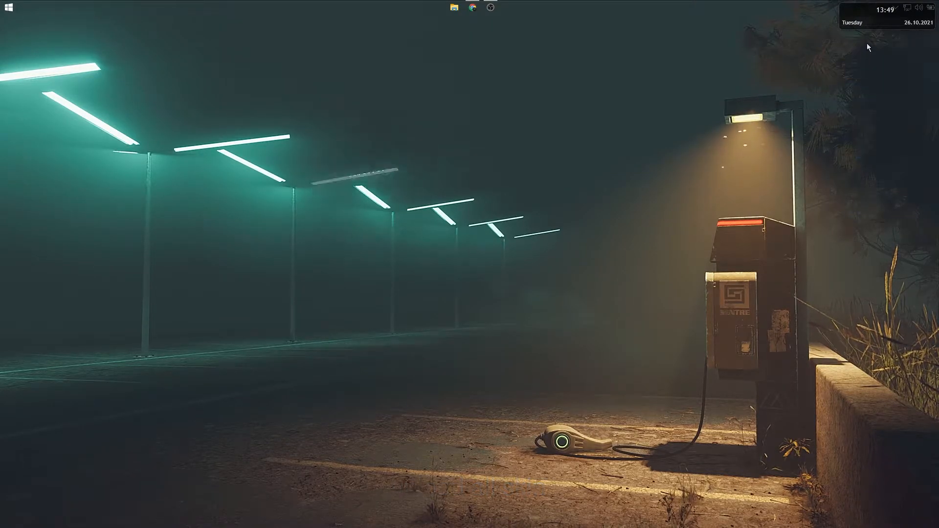
right_click(872, 26)
left_click(892, 136)
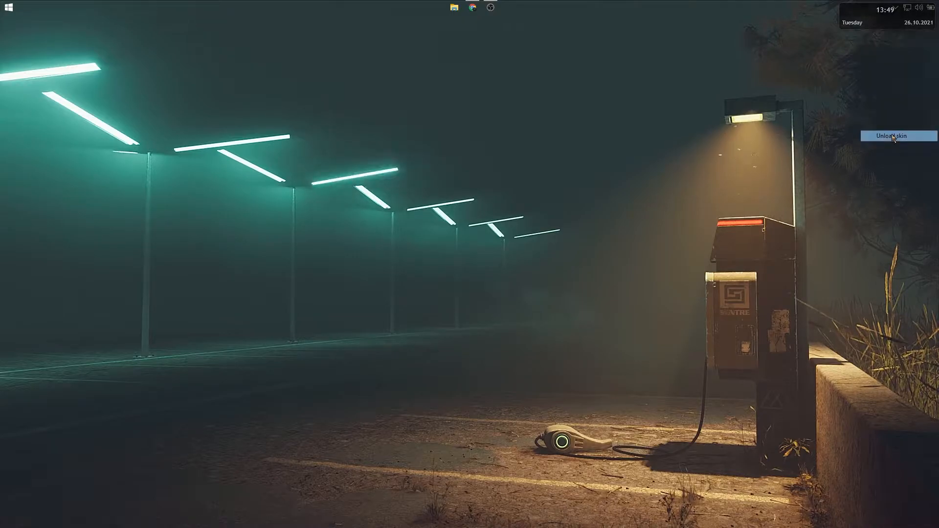
- Switch to Chrome, search Google for "visualskin" in a new tab and open the VisualSkins website
left_click(473, 9)
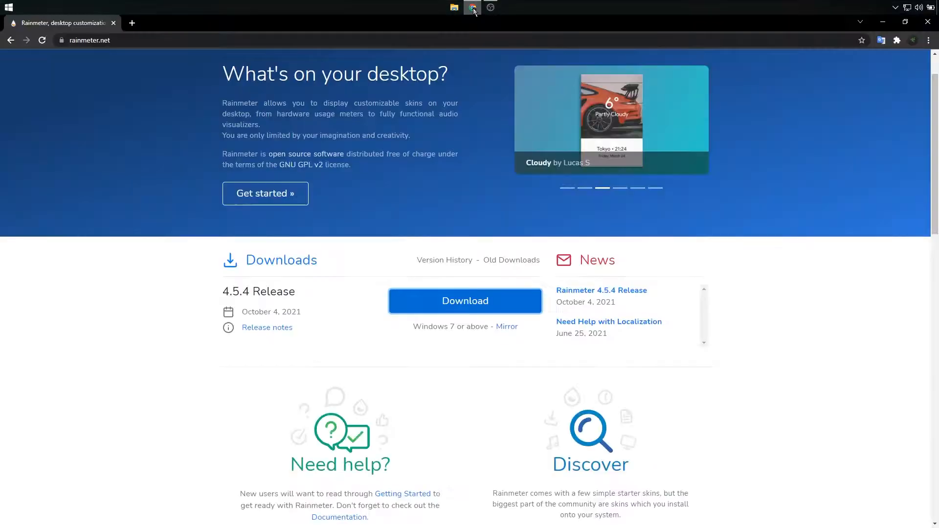
left_click(132, 23)
left_click(382, 216)
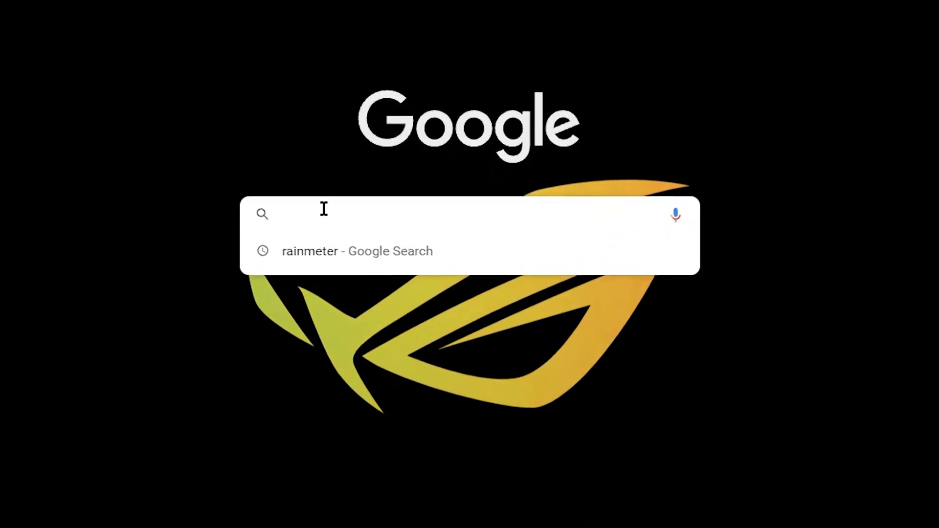
type("visualski")
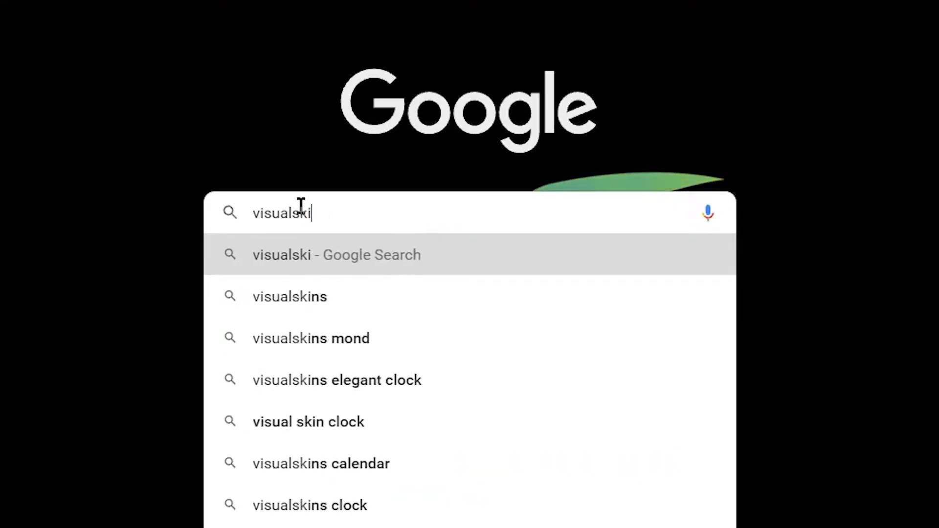
type("n")
left_click(300, 247)
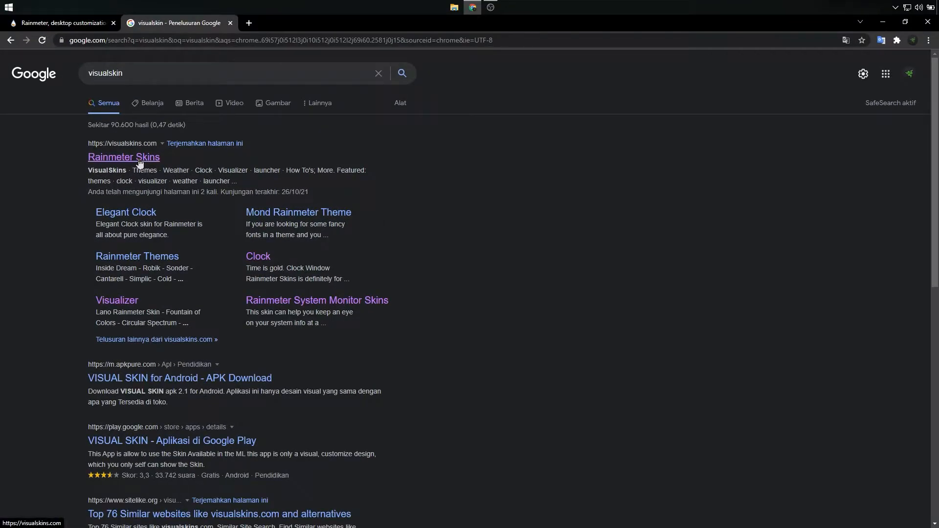
left_click(139, 162)
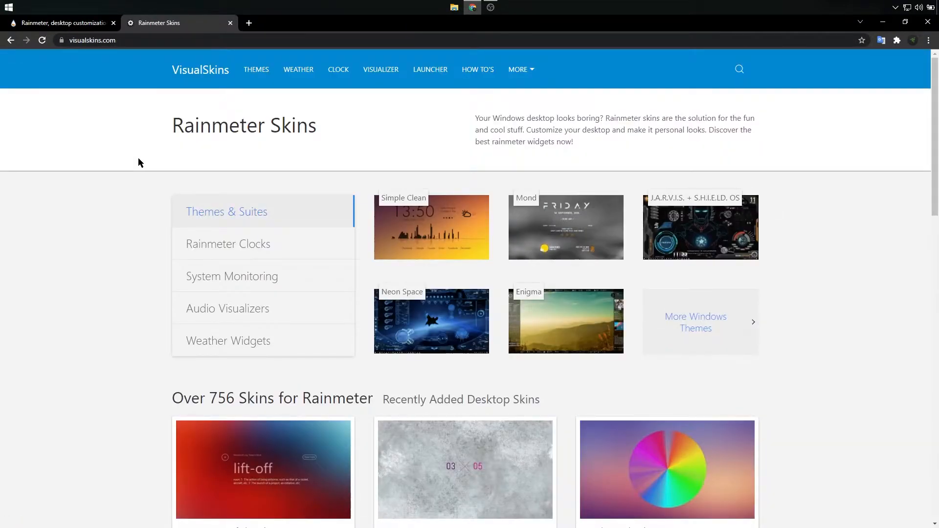
- Browse the full collection of Rainmeter clock widgets and open the Shadow Clock skin's page
mouse_move(257, 245)
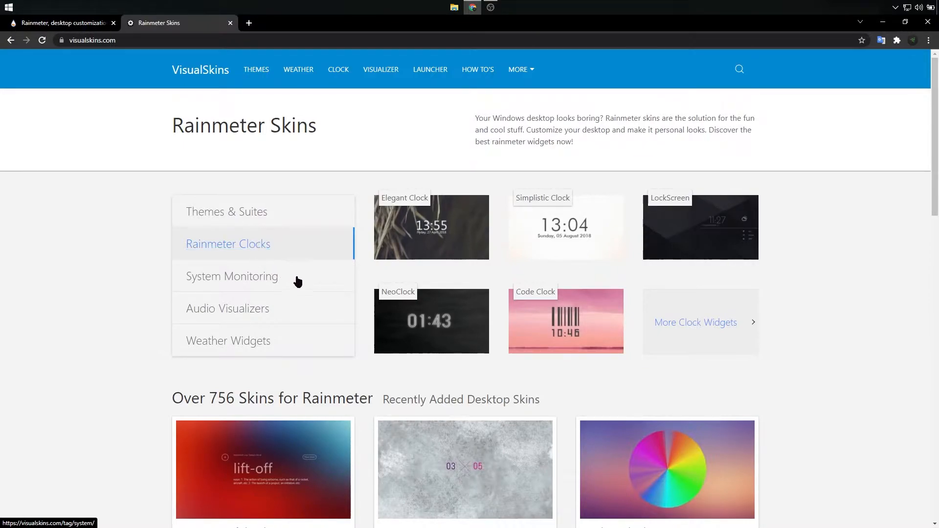
left_click(735, 326)
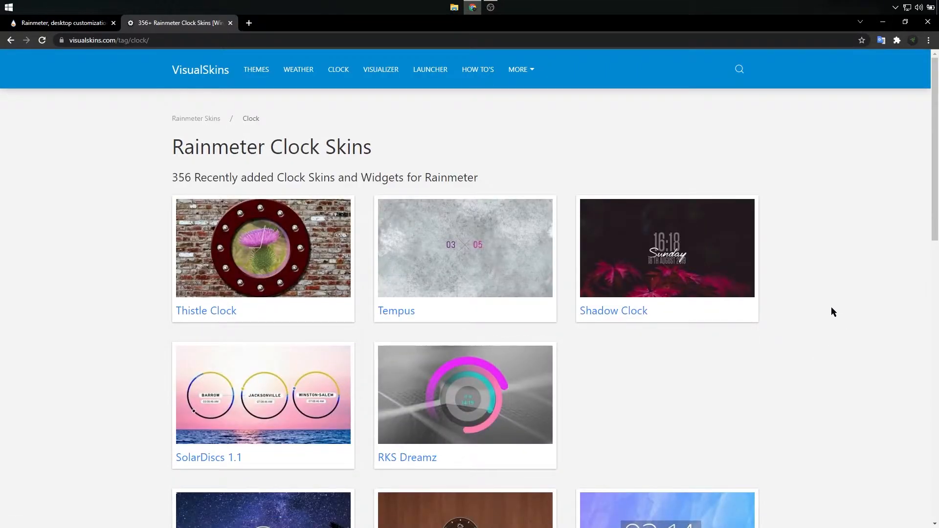
scroll(831, 308, "down", 5)
scroll(832, 308, "down", 7)
scroll(831, 307, "down", 5)
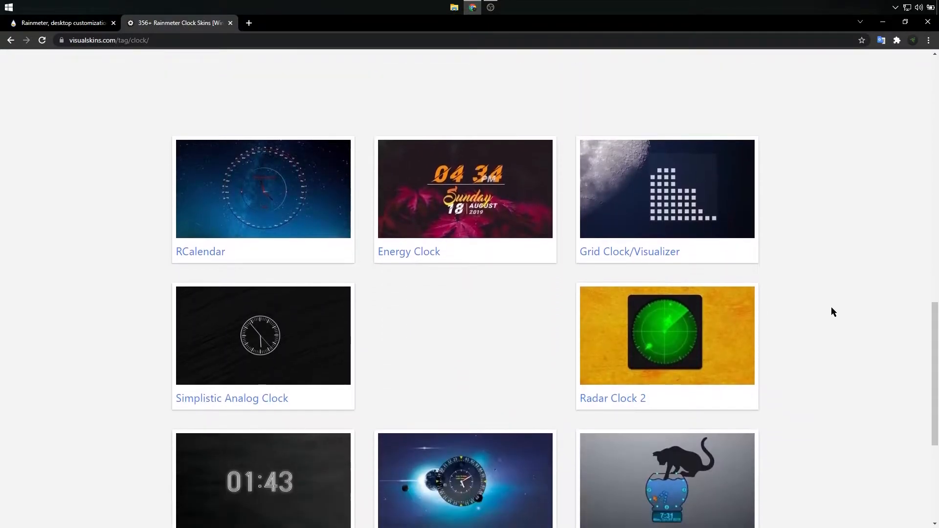
scroll(831, 307, "down", 4)
scroll(831, 312, "down", 1)
scroll(831, 311, "up", 13)
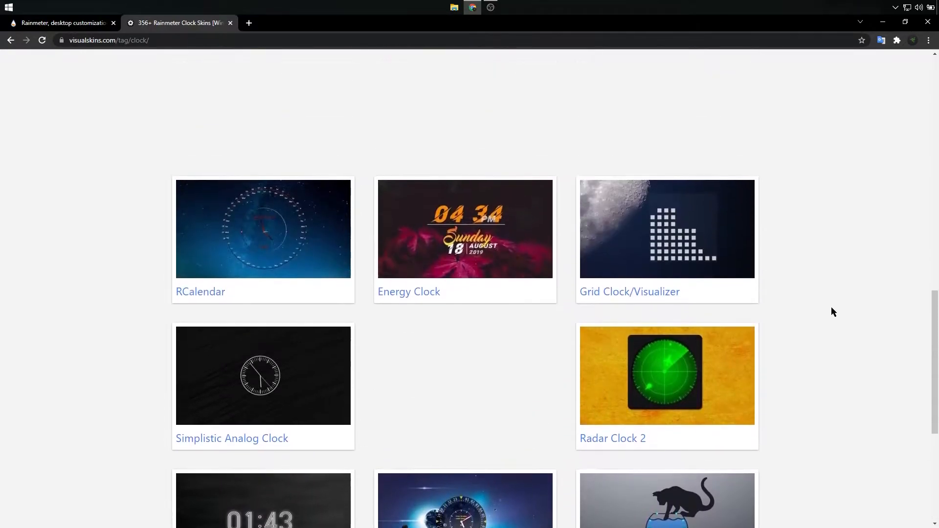
scroll(831, 306, "up", 8)
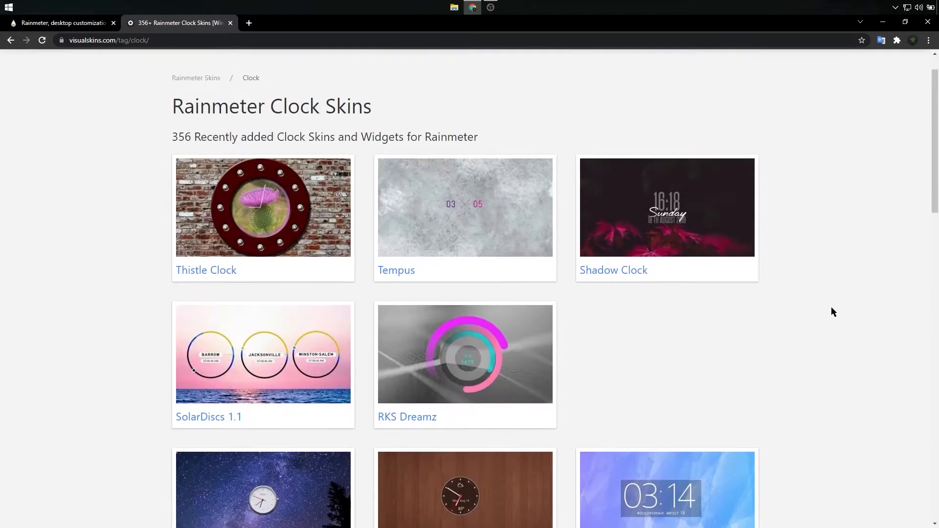
left_click(720, 255)
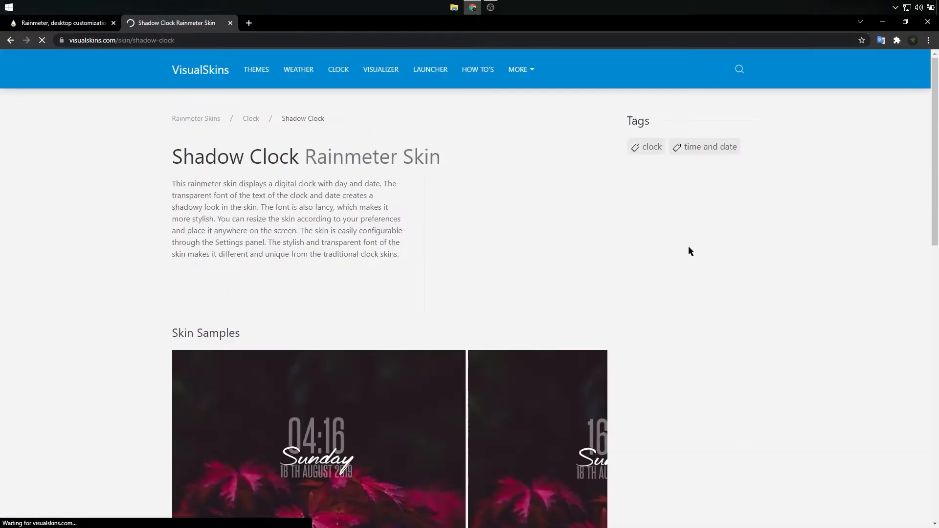
- View the sample images of the Shadow Clock skin in the enlarged gallery
scroll(337, 260, "down", 4)
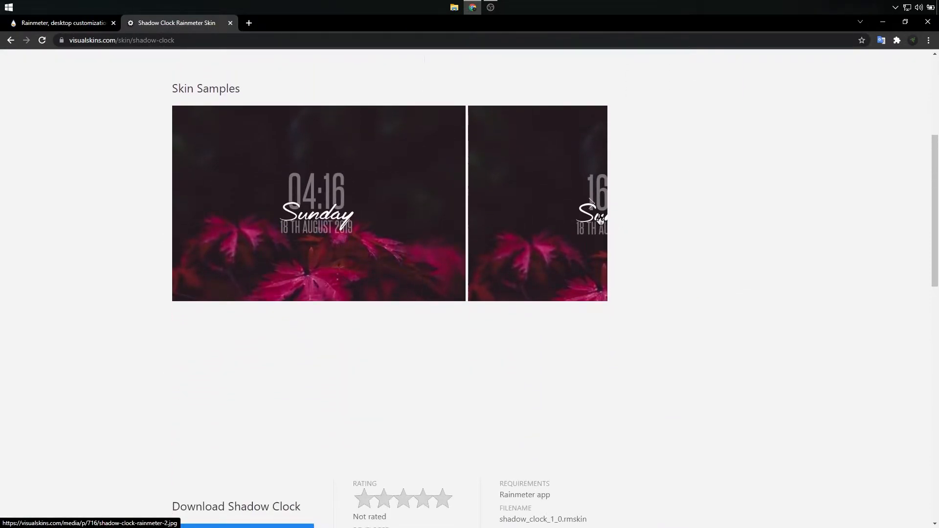
left_click(599, 218)
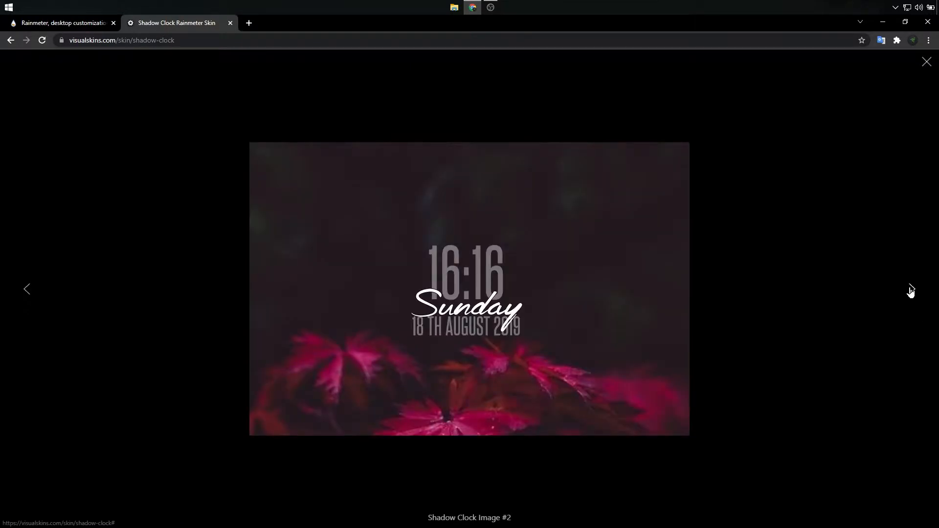
left_click(911, 289)
left_click(912, 290)
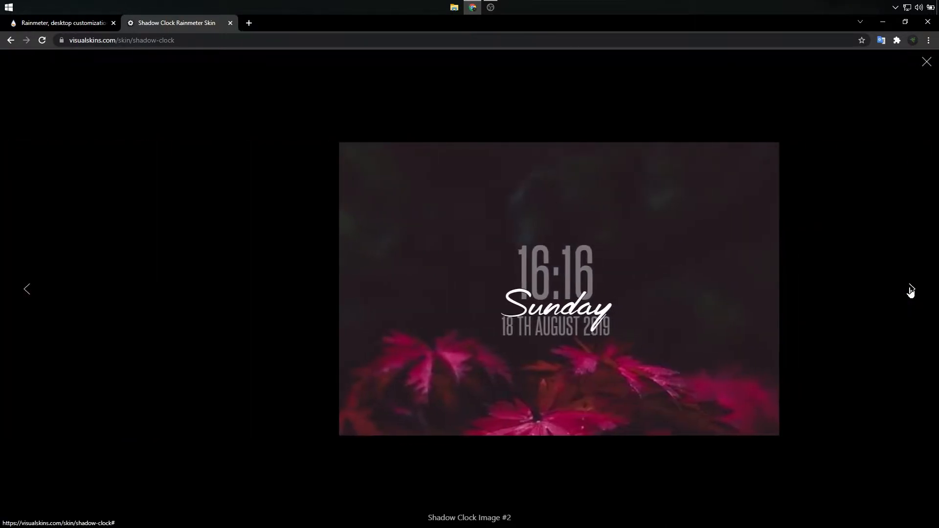
left_click(858, 269)
- Download shadow_clock_1_0.rmskin and install the Shadow Clock skin with its included skins loaded
scroll(637, 284, "down", 3)
scroll(636, 283, "down", 2)
left_click(223, 315)
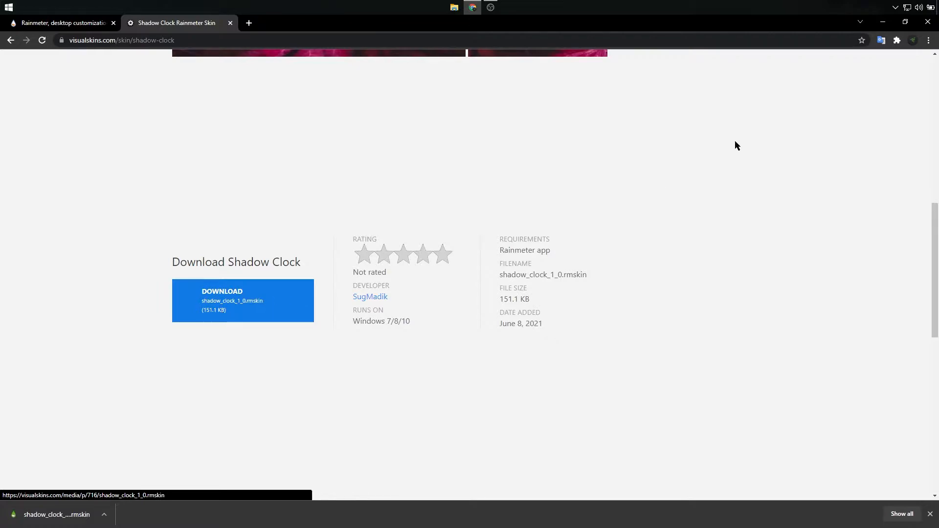
left_click(44, 517)
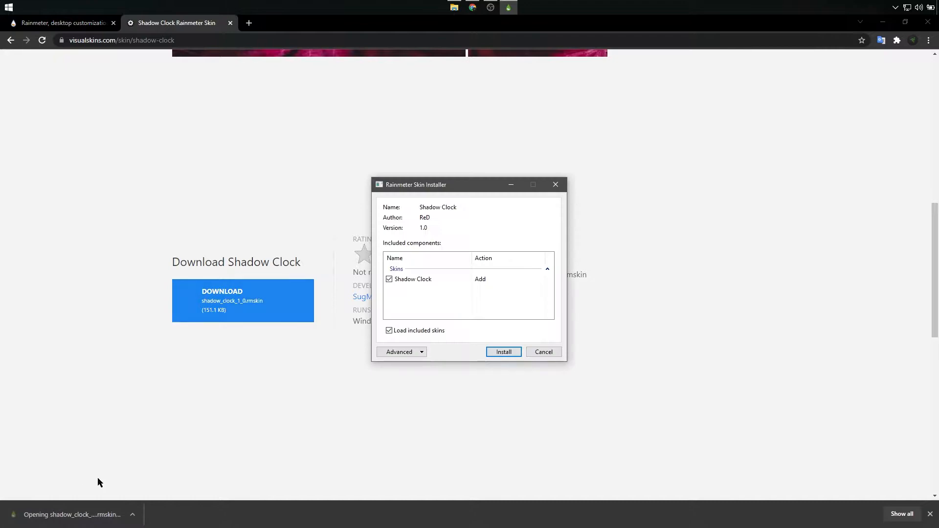
left_click(507, 353)
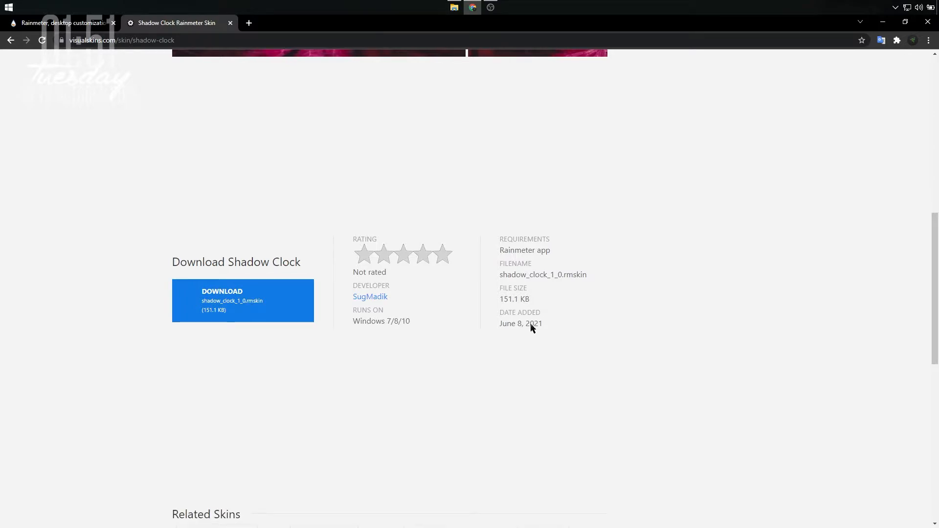
- Minimize the browser and move the Shadow Clock skin to the upper centre of the desktop
left_click(879, 22)
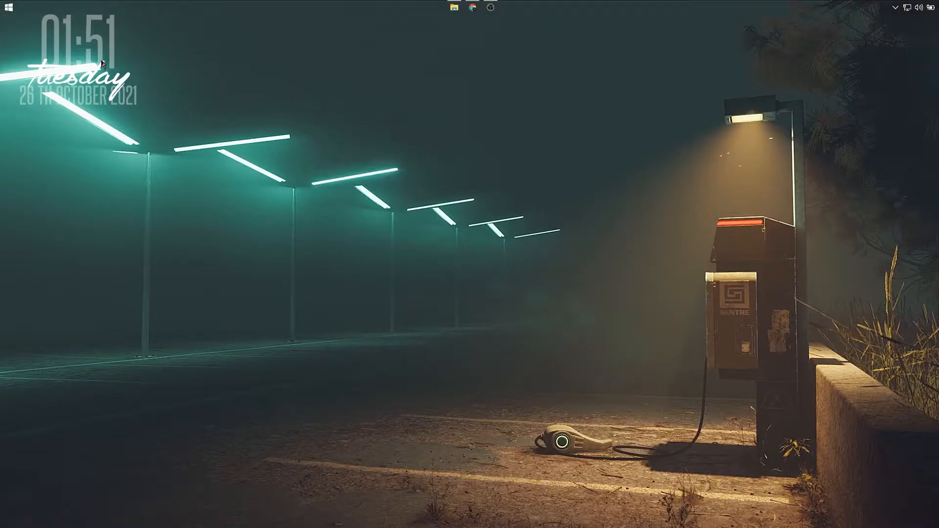
left_click_drag(194, 87, 508, 72)
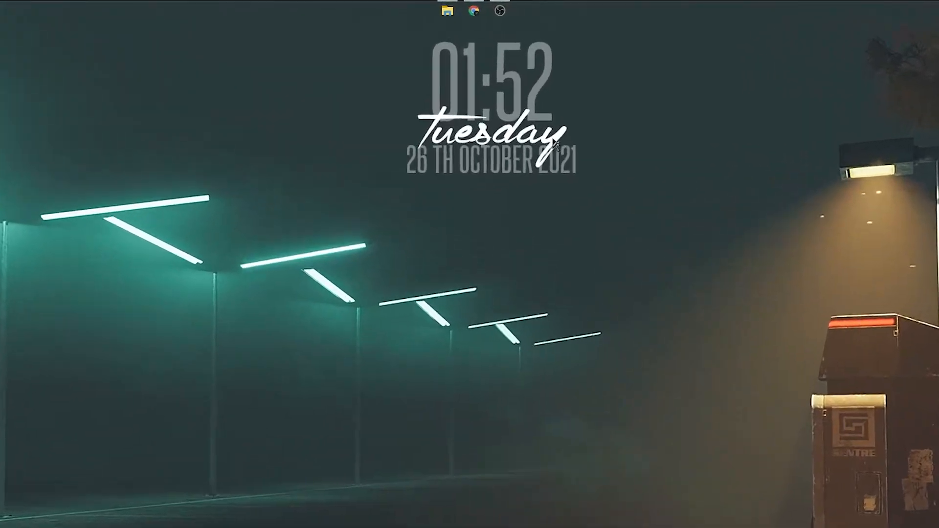
- Turn the Shadow Clock skin's Draggable setting off and back on
right_click(527, 98)
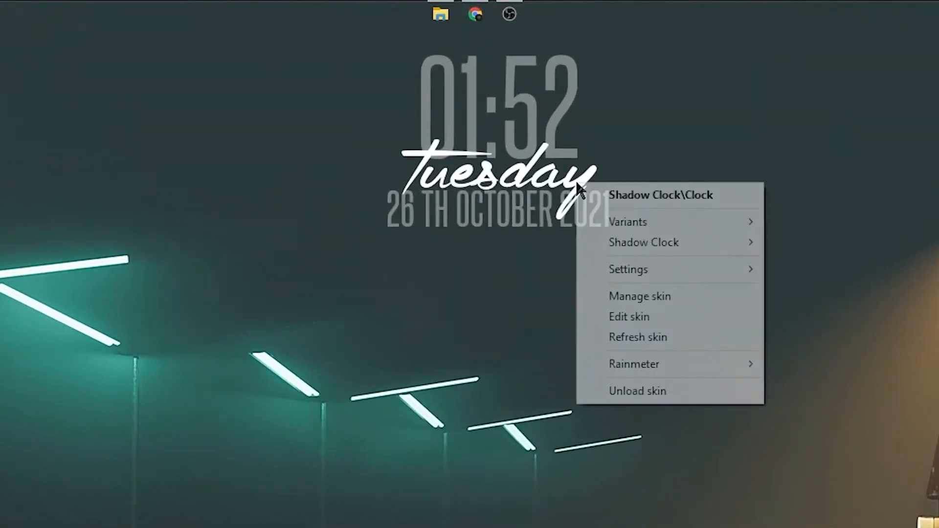
mouse_move(731, 267)
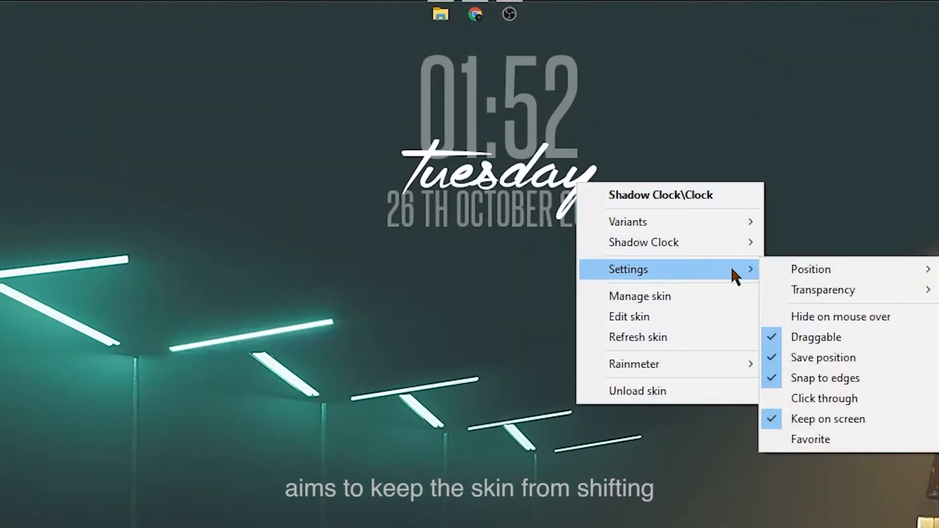
left_click(840, 341)
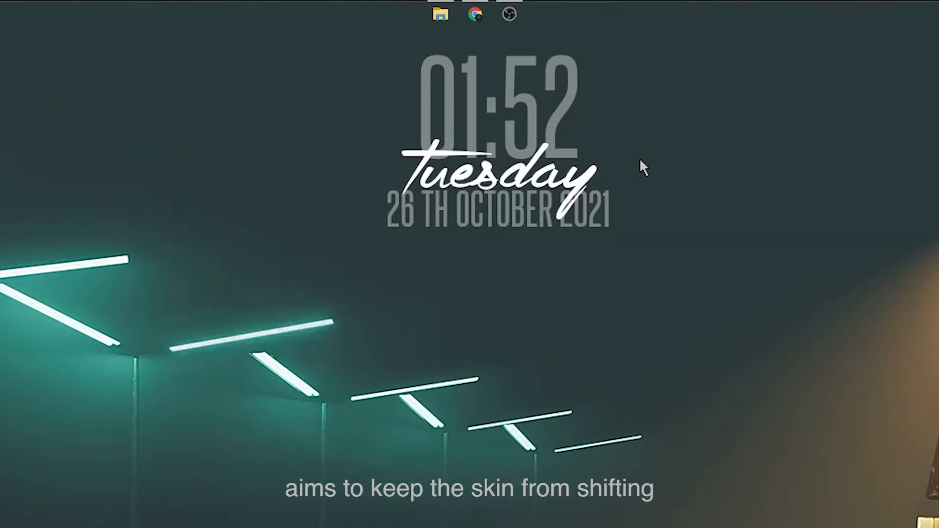
right_click(582, 178)
mouse_move(755, 266)
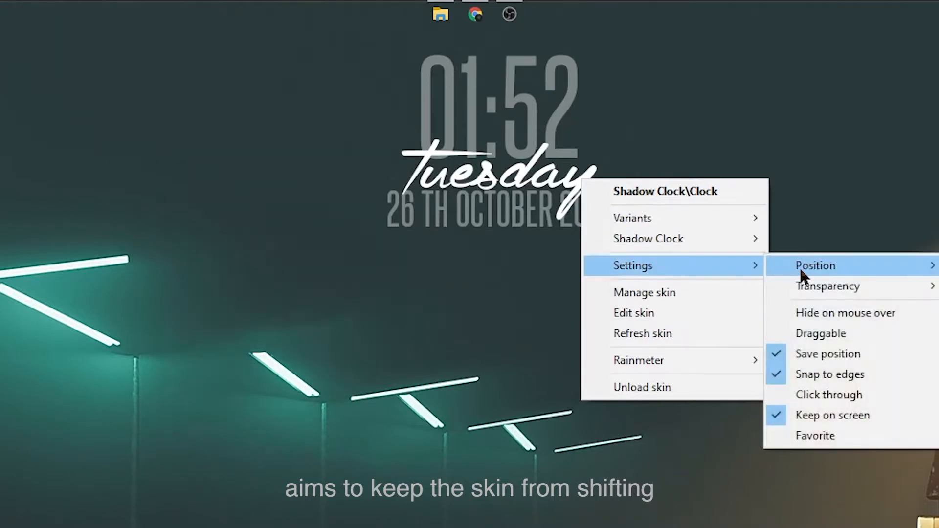
left_click(796, 331)
- Reposition the Shadow Clock skin at the upper centre of the desktop and turn off its Draggable setting
left_click_drag(667, 190, 570, 188)
right_click(566, 178)
mouse_move(737, 270)
left_click(809, 333)
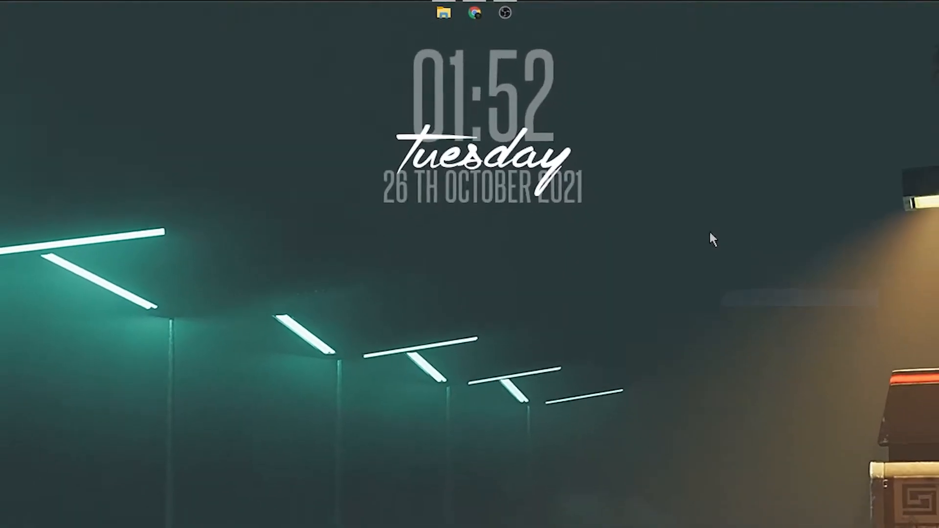
- Switch to the Rainmeter skin folder in File Explorer and minimize the browser
left_click(474, 15)
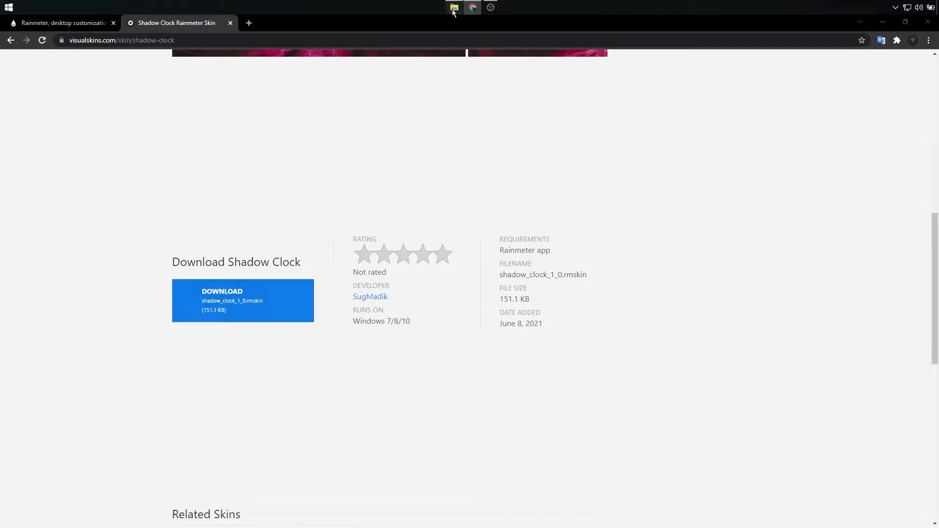
left_click(453, 7)
left_click(881, 23)
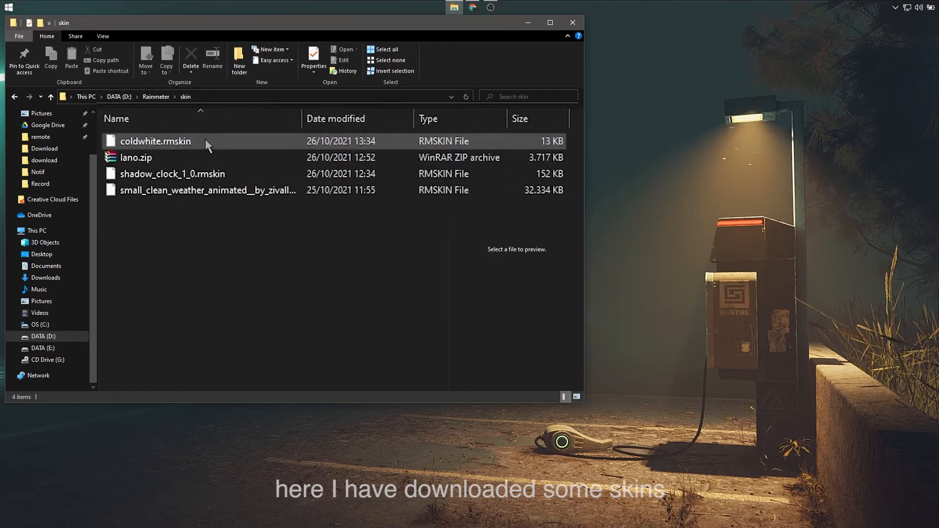
- Install the Small Clean Weather skin from the downloaded files with its included skins loaded, and minimize File Explorer
left_click(189, 192)
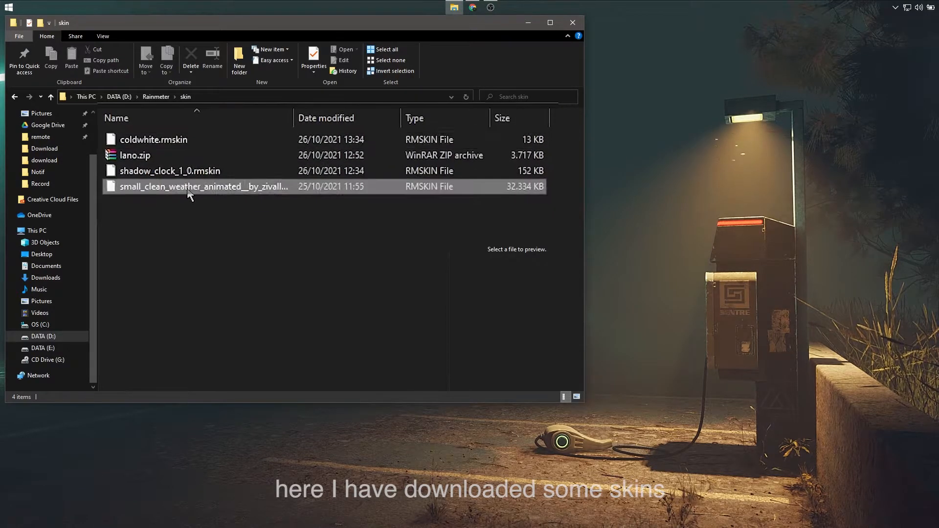
double_click(163, 159)
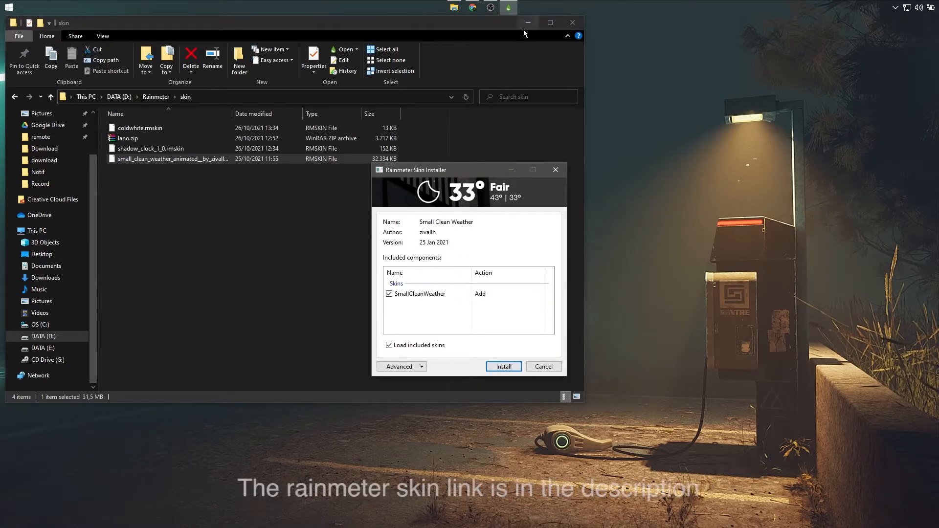
left_click(502, 371)
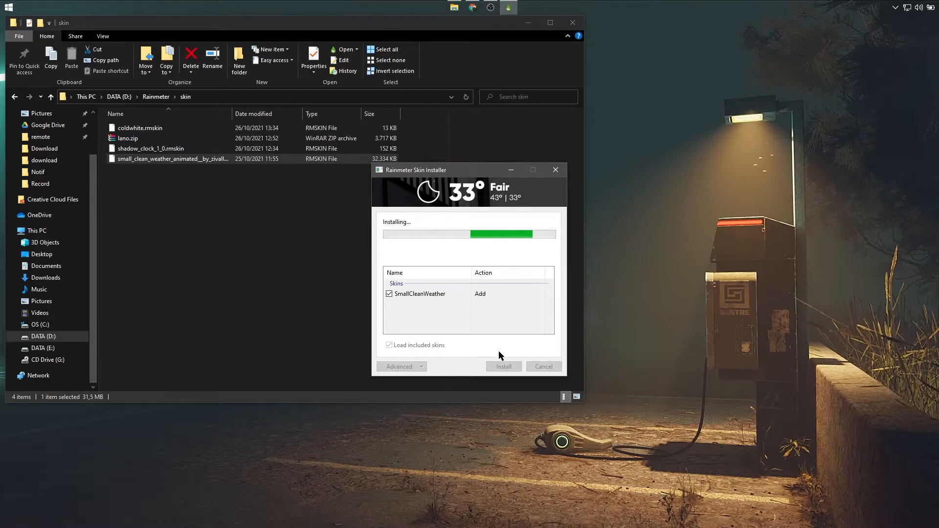
left_click(528, 23)
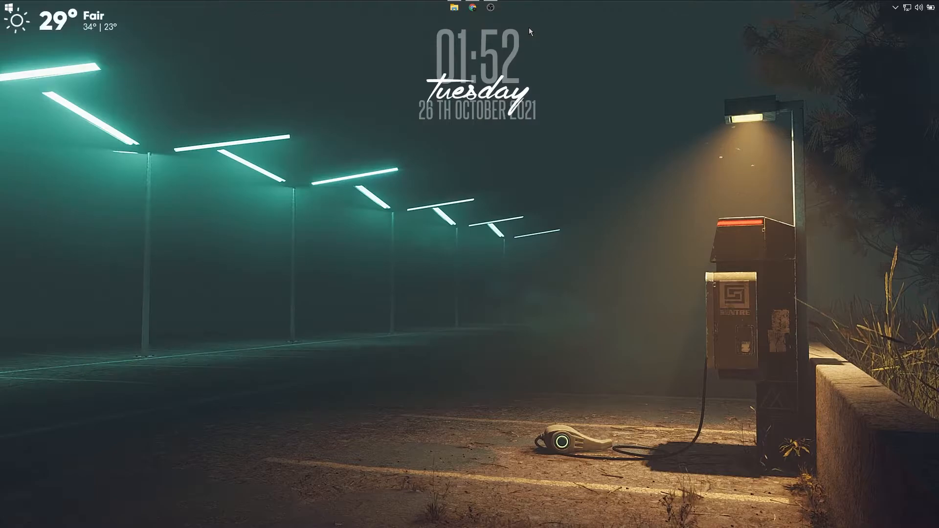
- Move the SmallCleanWeather skin slightly down in the desktop's upper-left corner and turn off its Draggable setting
left_click_drag(113, 33, 112, 48)
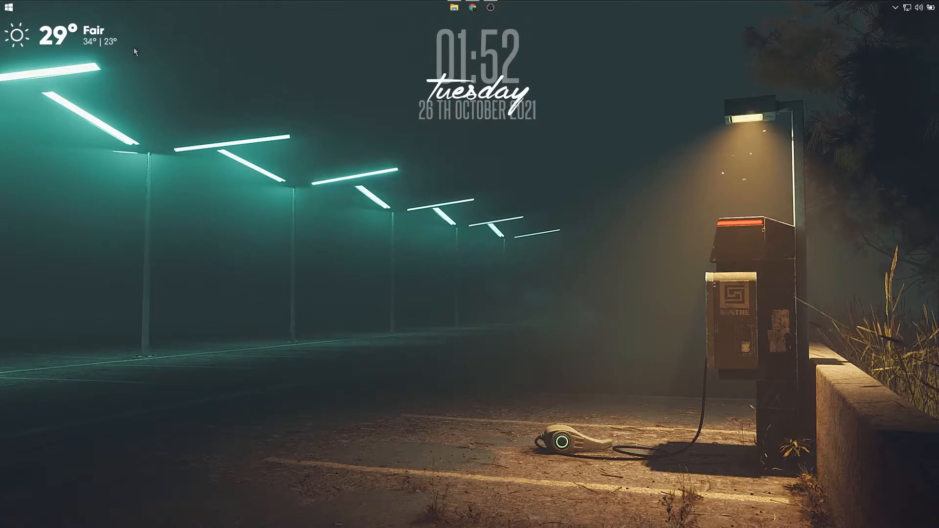
right_click(109, 44)
mouse_move(187, 104)
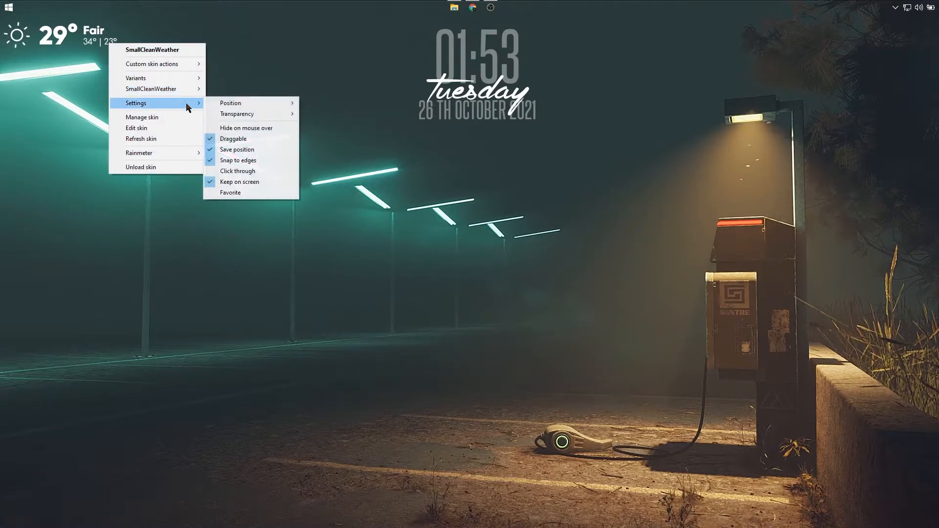
left_click(250, 139)
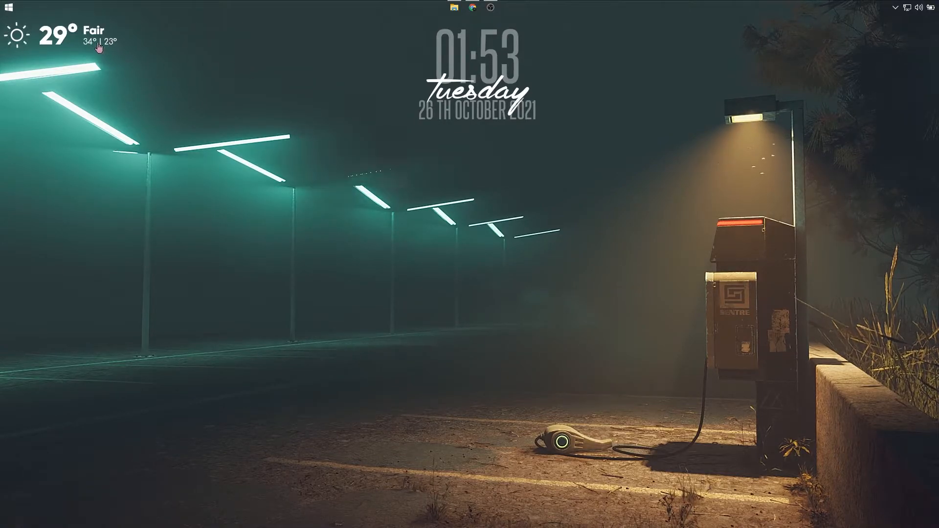
- Expand and collapse the detailed conditions of the SmallCleanWeather skin twice
left_click(115, 34)
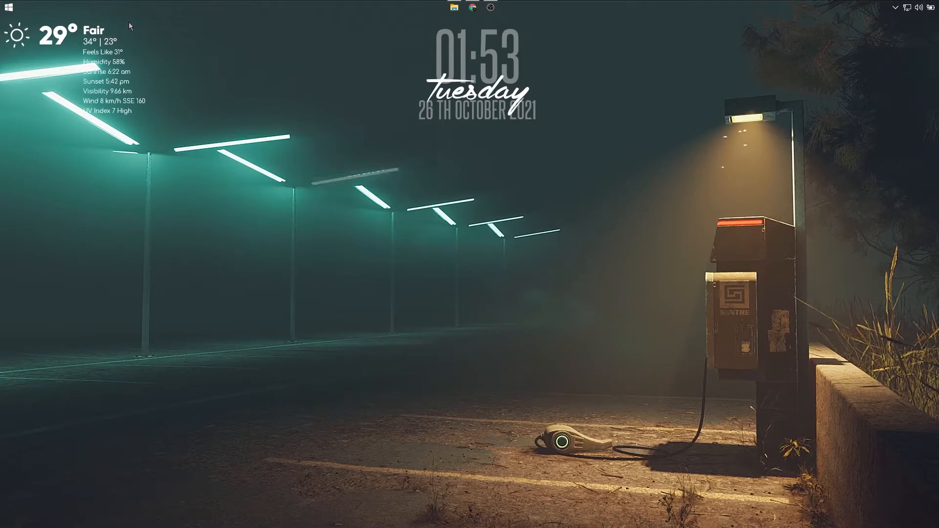
left_click(89, 45)
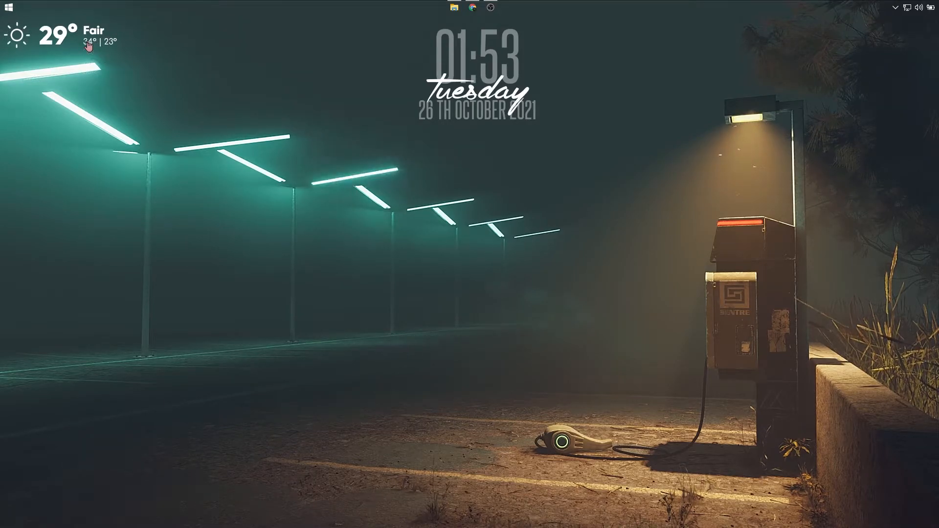
left_click(111, 47)
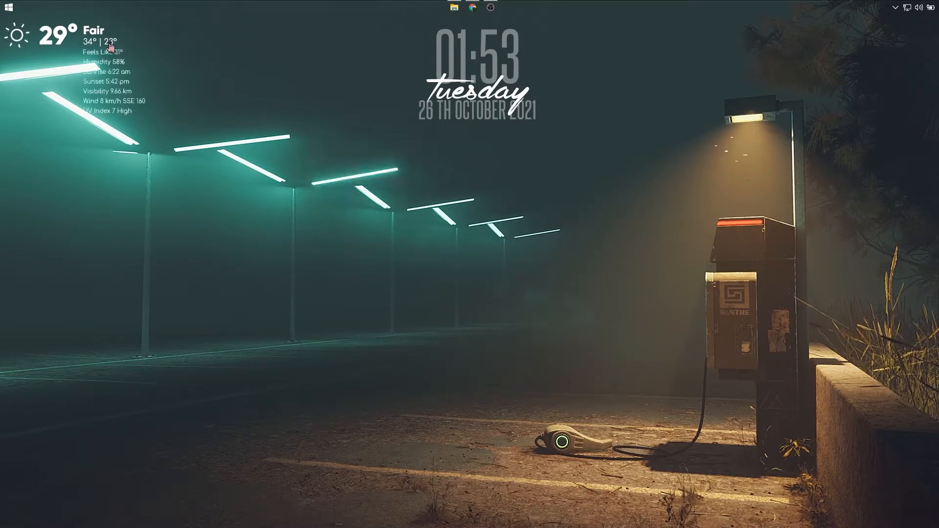
left_click(111, 46)
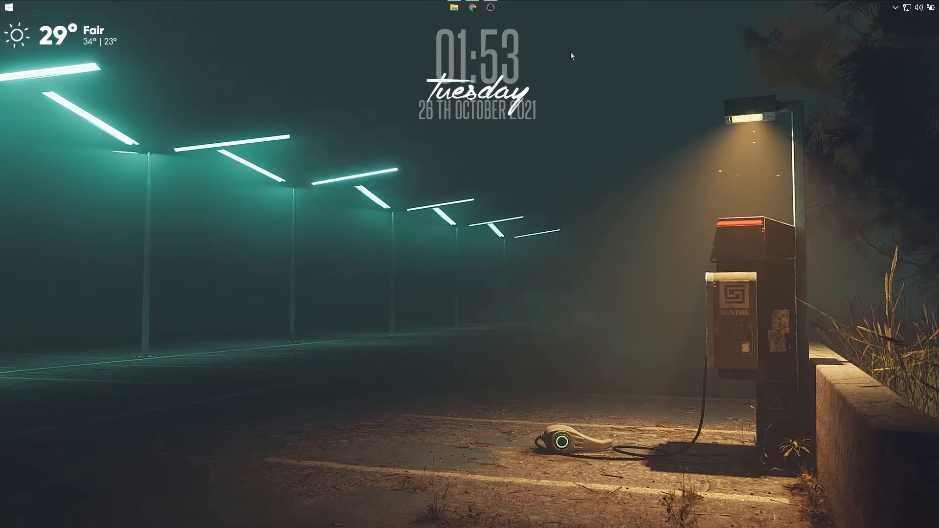
- Install the ColdWhite skin from coldwhite.rmskin in the skin folder and minimize File Explorer
left_click(454, 7)
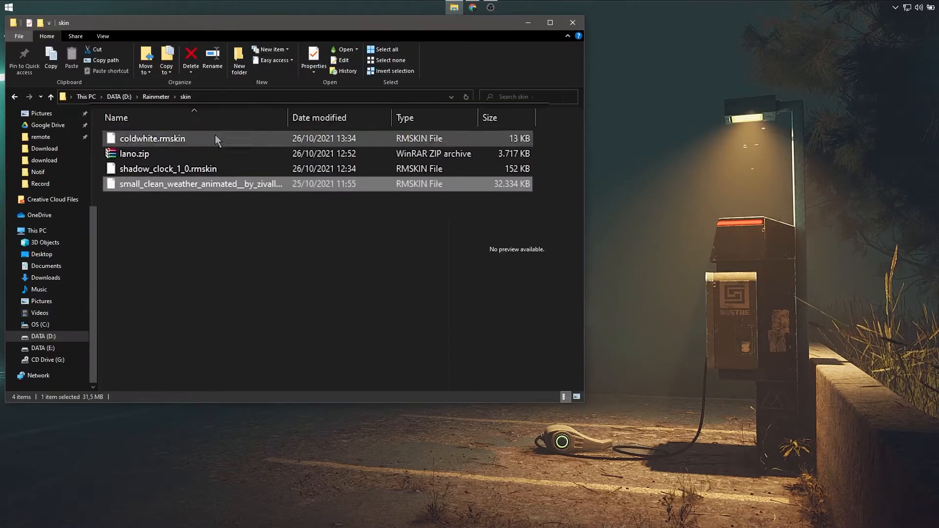
left_click(147, 137)
double_click(148, 136)
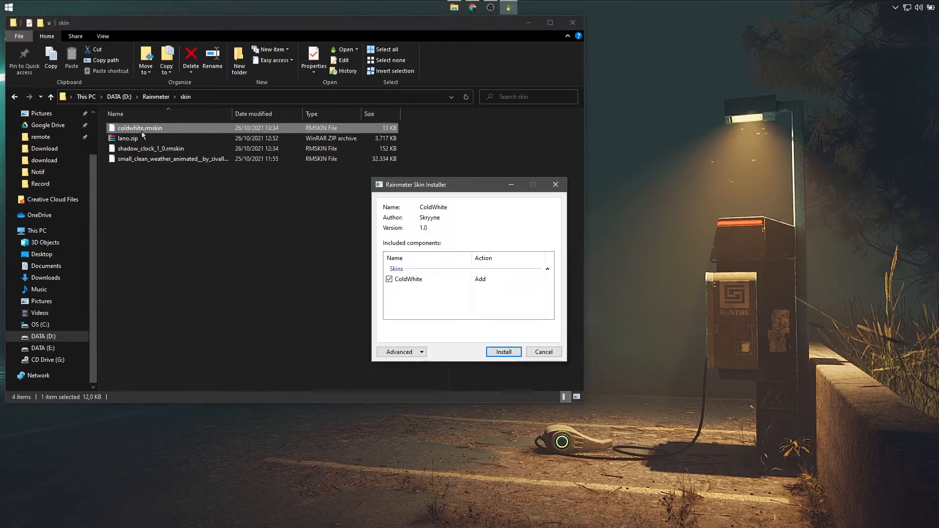
left_click(497, 358)
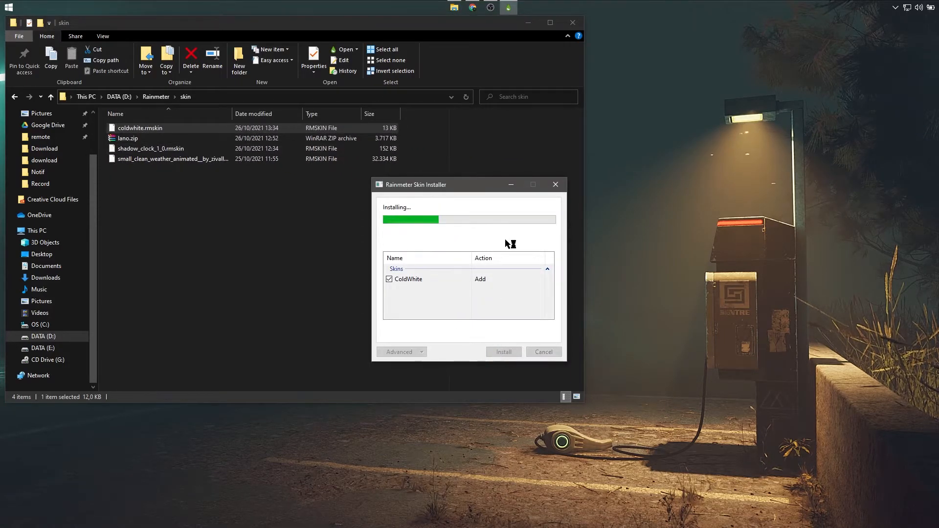
left_click(526, 29)
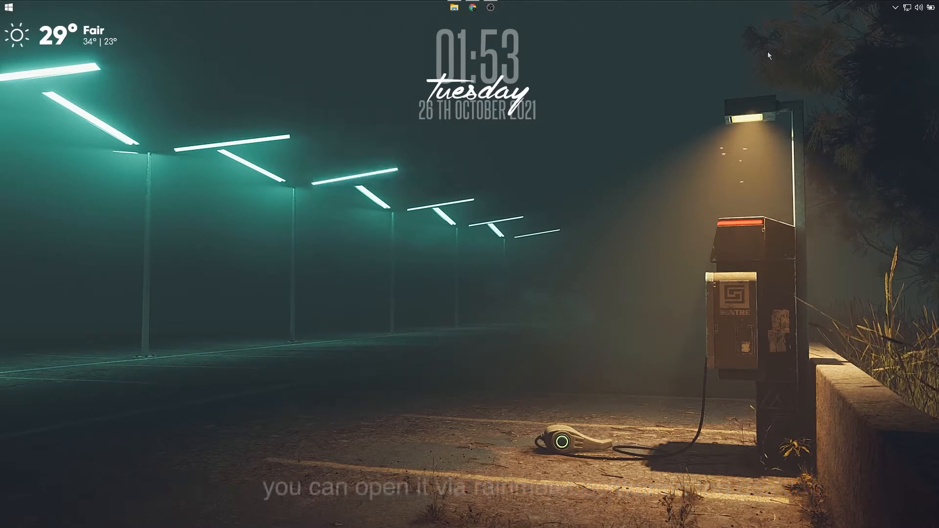
- Load CPU.ini from the ColdWhite skin in the Rainmeter manager and move the CPU meter to the desktop's lower-left area
left_click(895, 8)
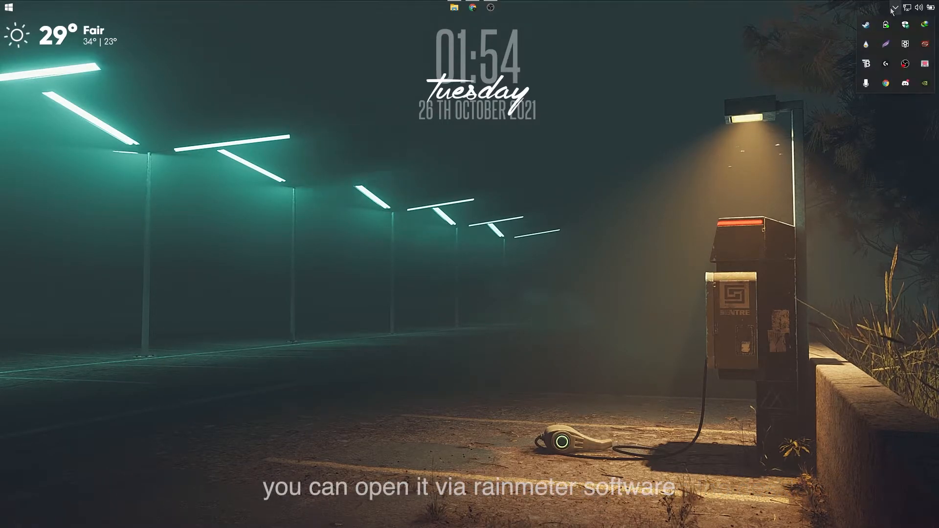
left_click(866, 45)
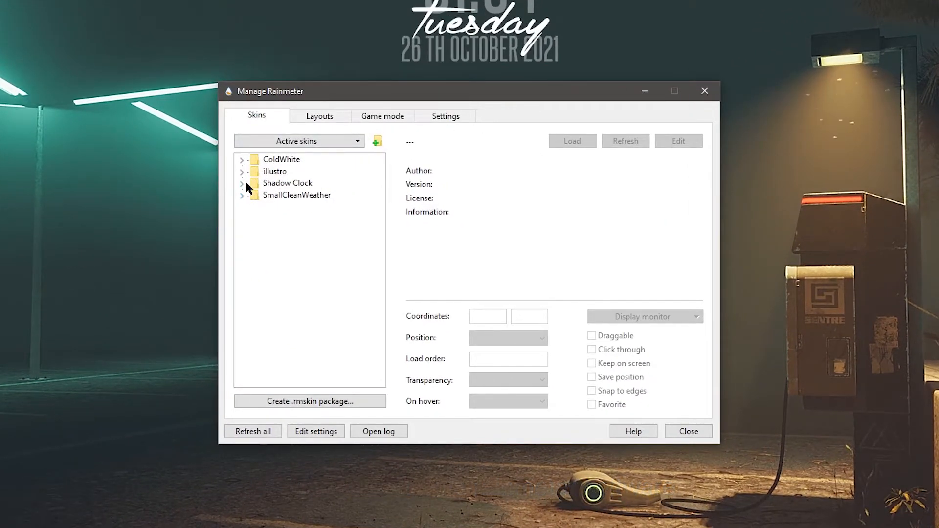
left_click(241, 160)
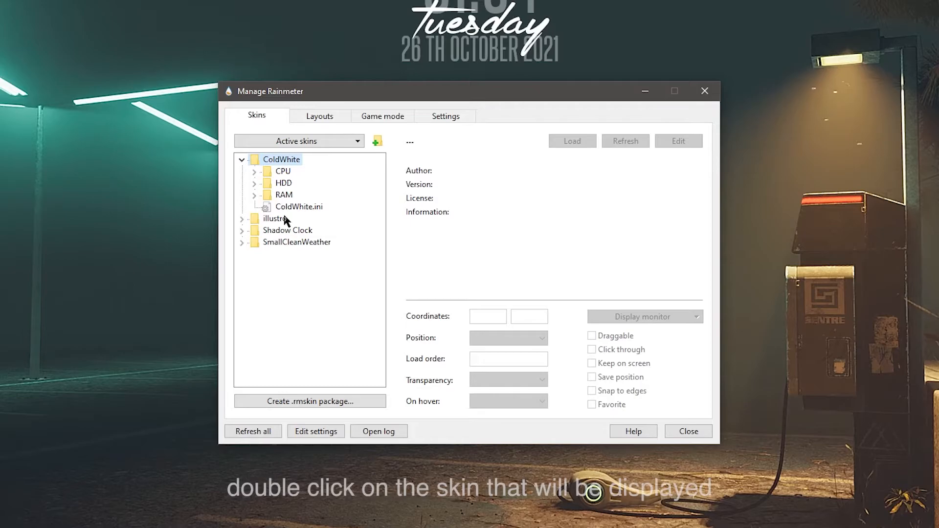
left_click(255, 171)
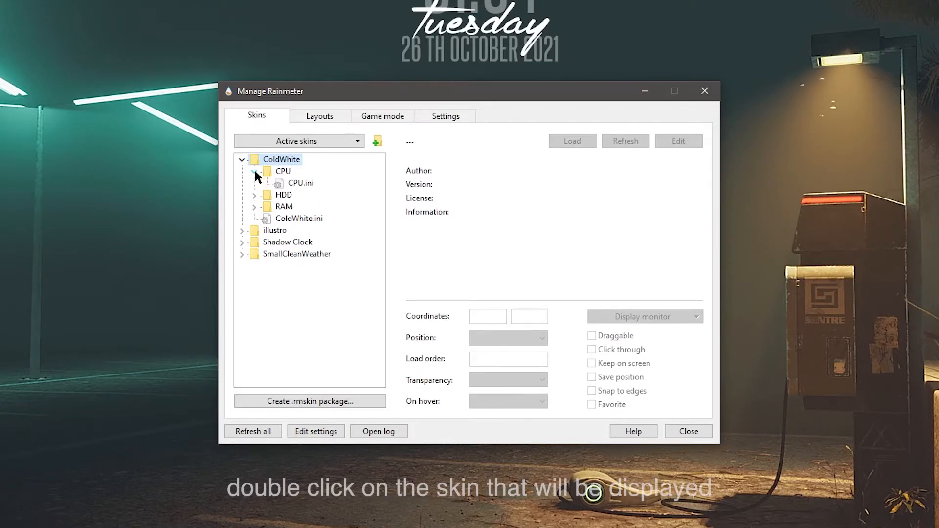
double_click(306, 183)
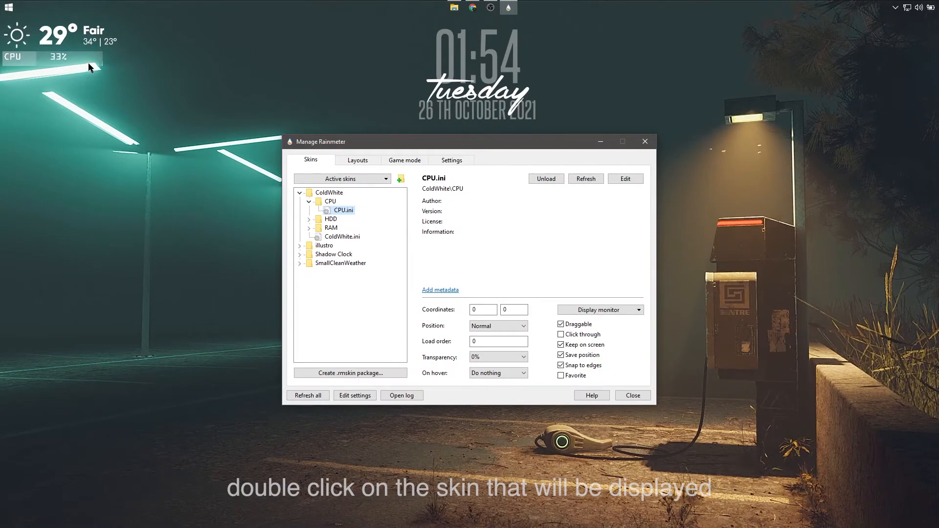
left_click_drag(89, 67, 89, 466)
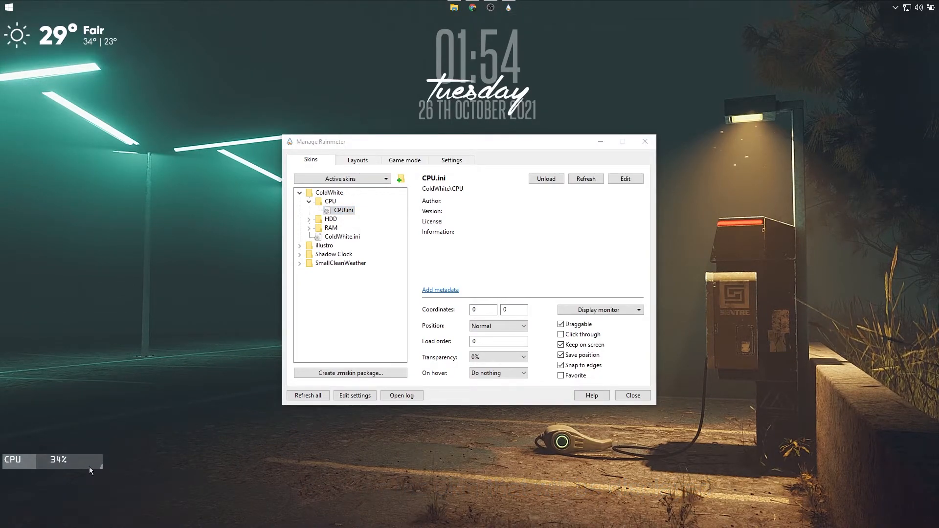
- Load Drive D.ini from ColdWhite's HDD folder and place the drive meter below the CPU meter
left_click(308, 220)
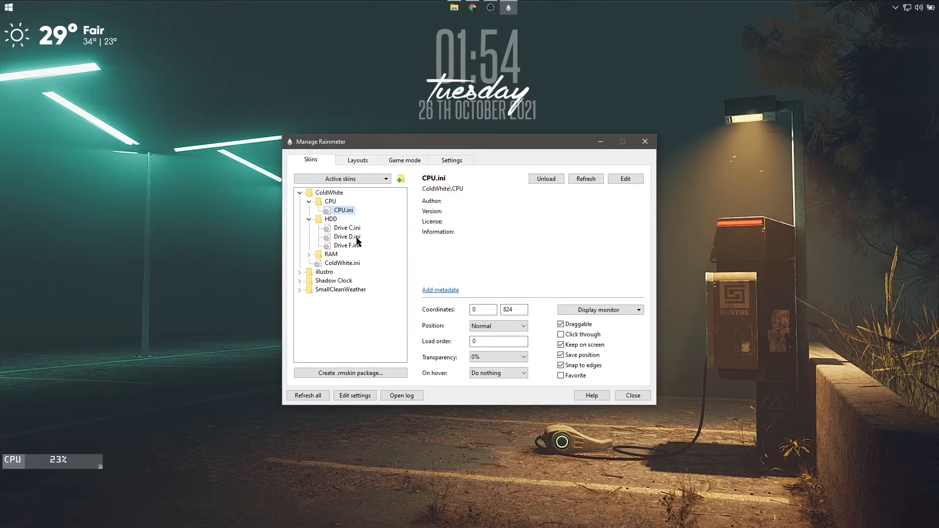
double_click(357, 240)
left_click_drag(62, 67, 57, 504)
- Load ColdWhite's RAM.ini and stack the meters in the desktop's lower-left corner, with CPU above drive D and RAM below it
left_click(309, 255)
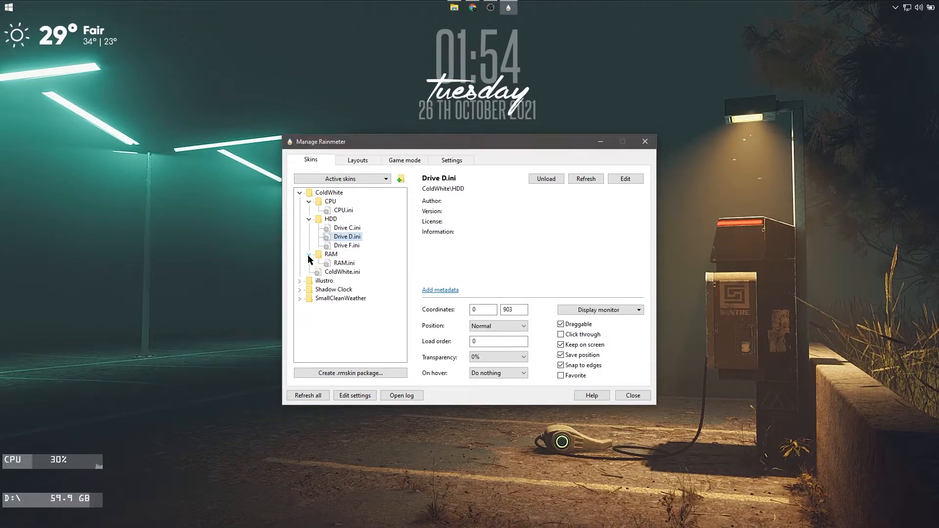
double_click(334, 263)
left_click_drag(41, 62, 36, 522)
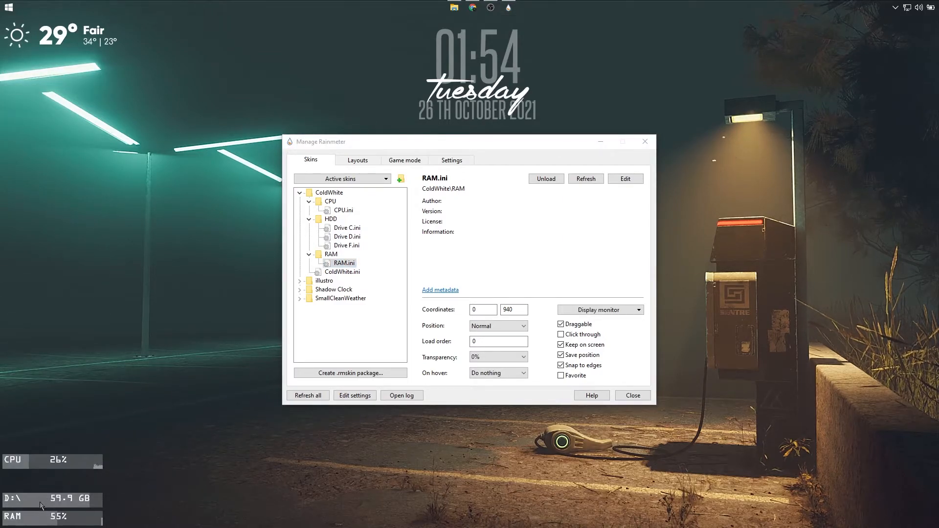
left_click_drag(37, 460, 37, 483)
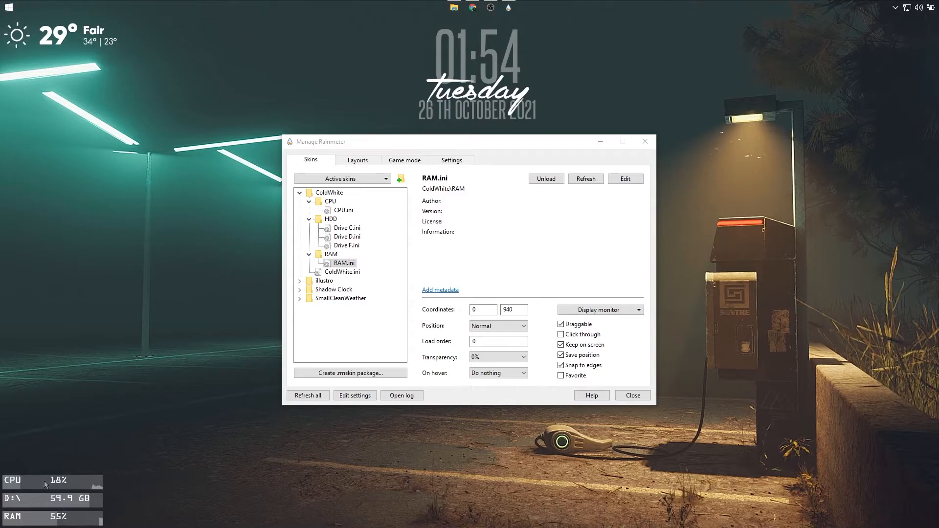
- Lock the CPU, drive D and RAM meters in place by turning off their Draggable setting
right_click(44, 480)
mouse_move(125, 411)
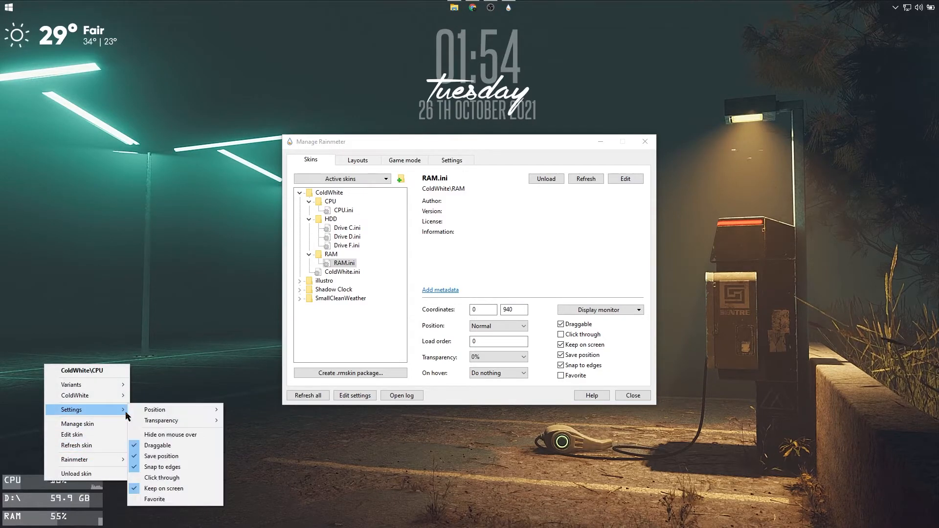
left_click(177, 448)
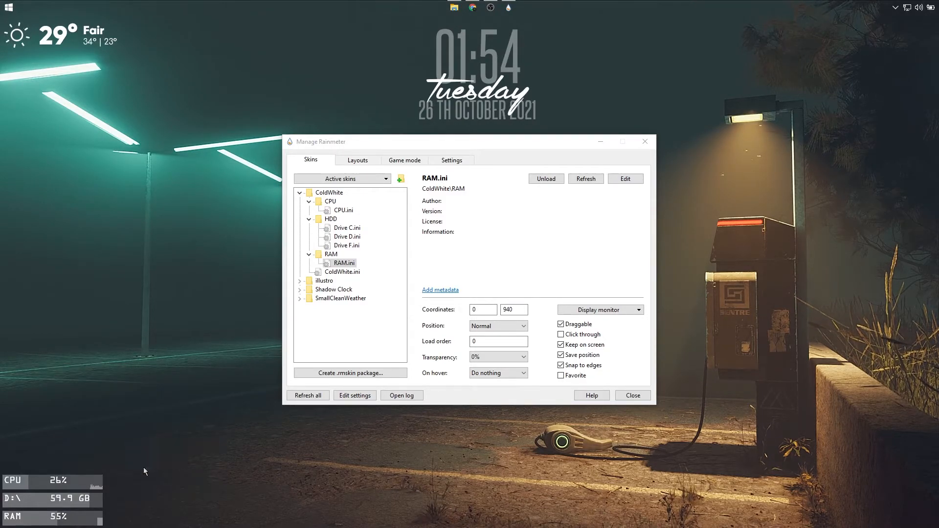
right_click(88, 501)
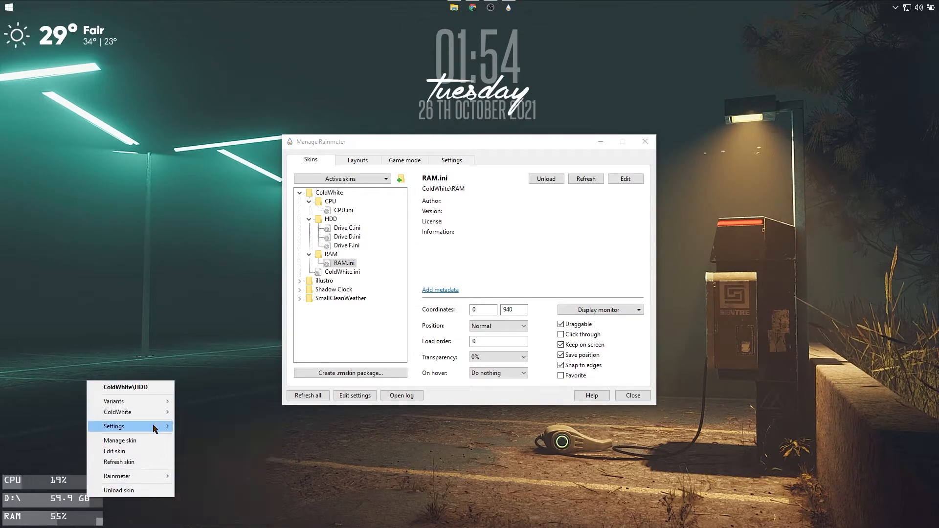
mouse_move(159, 429)
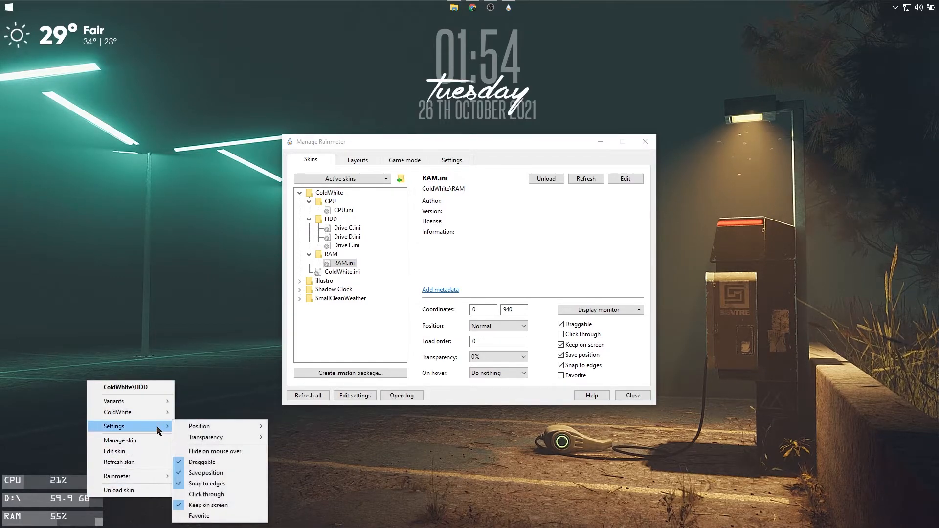
left_click(204, 463)
right_click(86, 521)
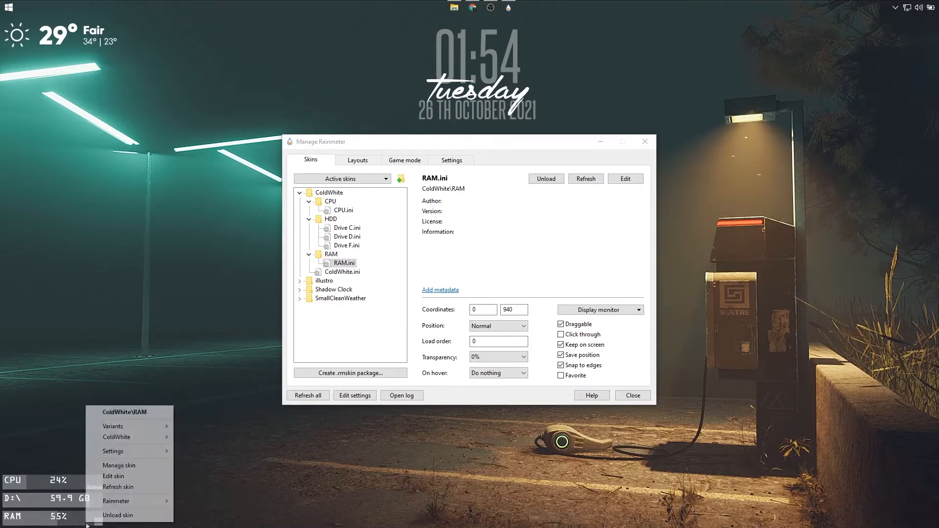
mouse_move(148, 453)
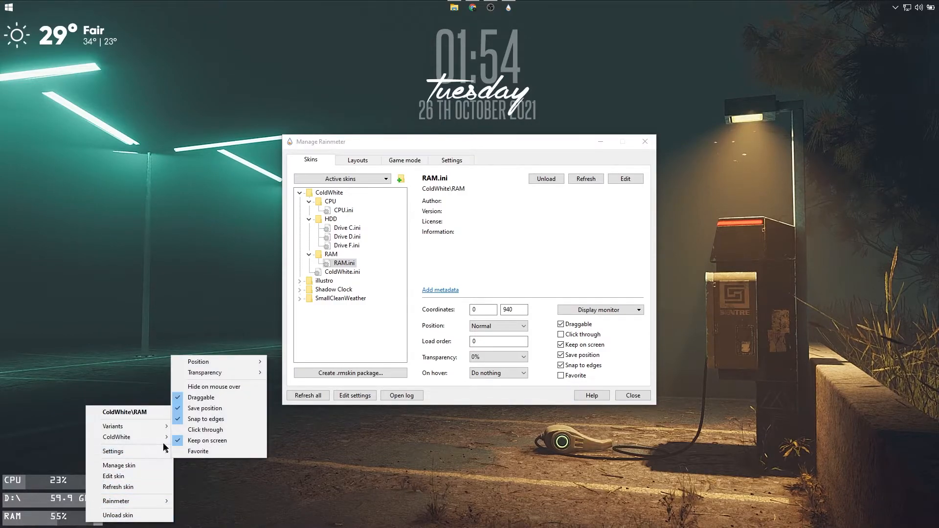
left_click(210, 398)
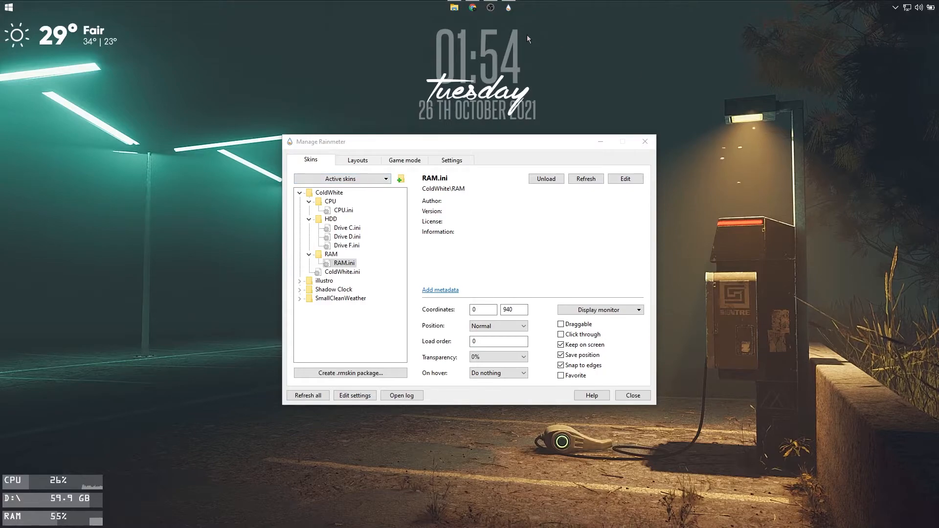
- Switch to File Explorer and open the lano.zip archive from the skin folder in WinRAR
left_click(455, 8)
left_click(128, 140)
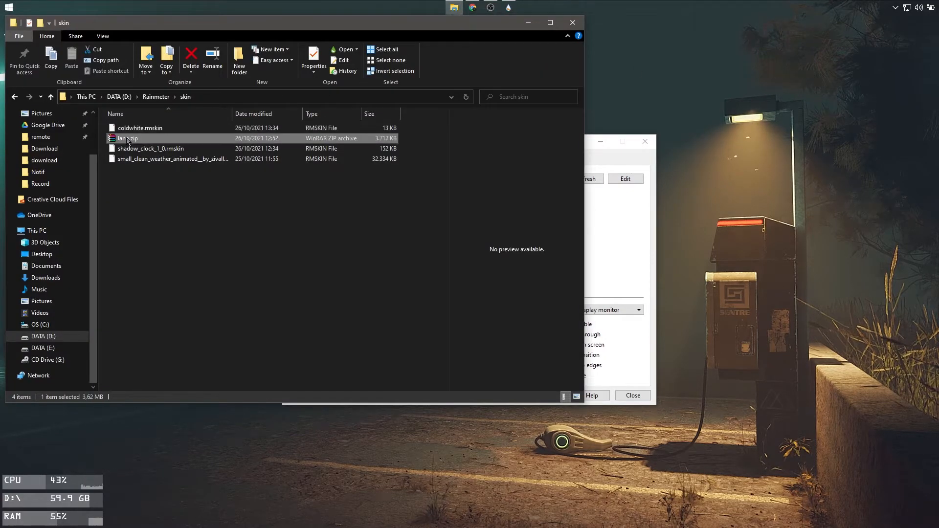
double_click(129, 140)
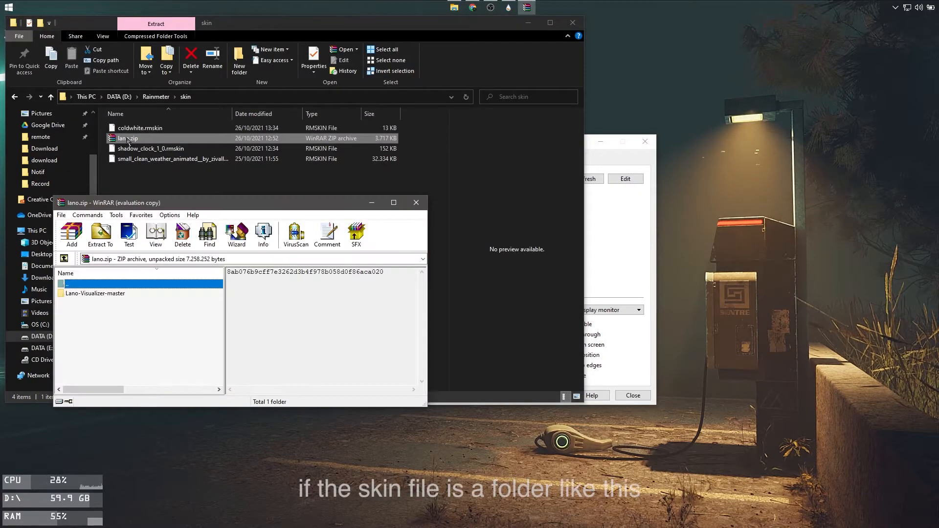
left_click(312, 268)
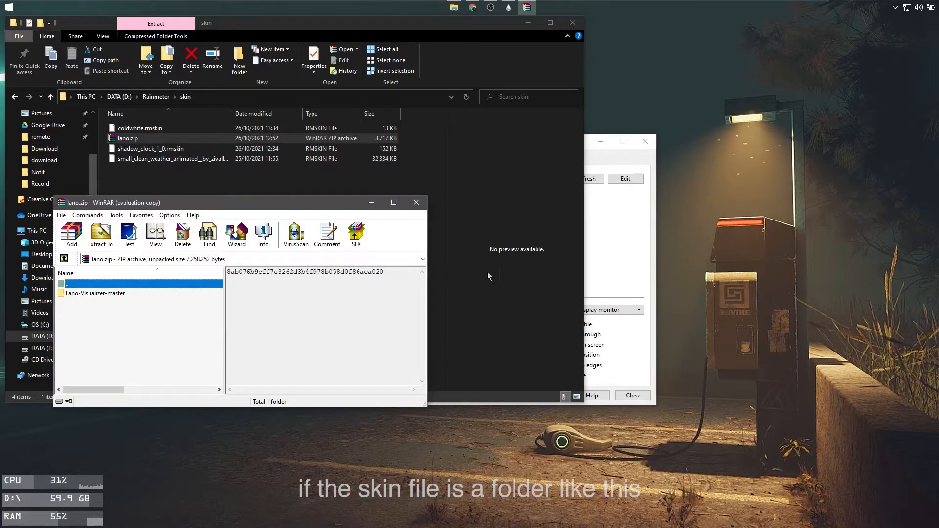
- Open Rainmeter's Skins folder from the SmallCleanWeather entry in the manager and place its window clear of the archive's contents
left_click(606, 269)
right_click(337, 297)
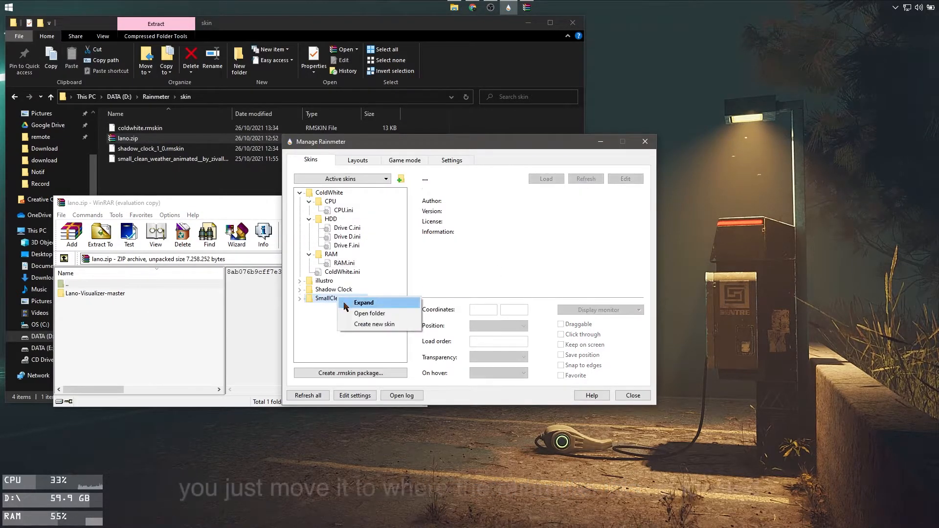
left_click(353, 312)
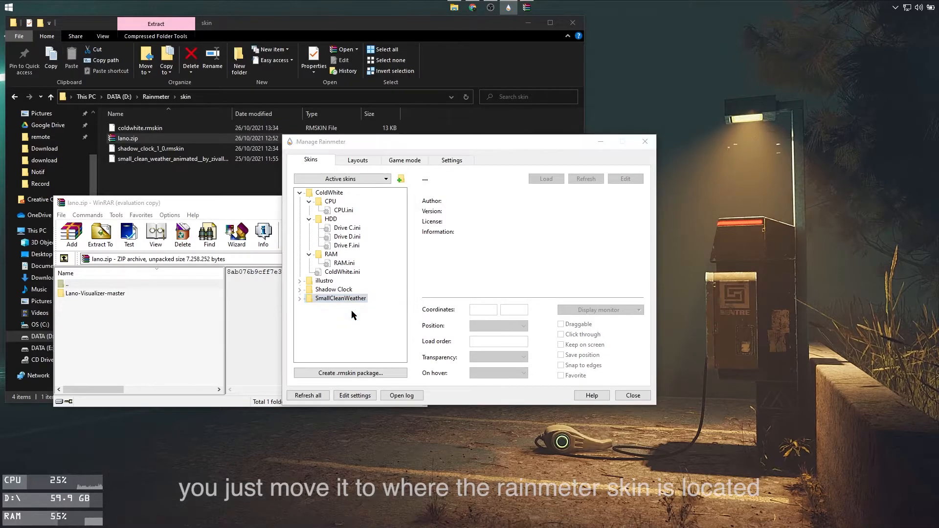
left_click_drag(414, 36, 710, 124)
left_click(499, 197)
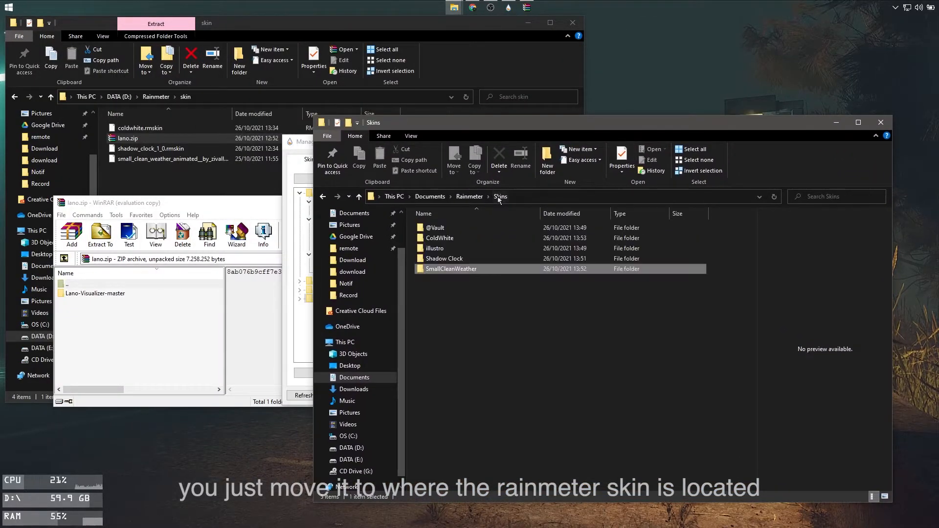
left_click(469, 309)
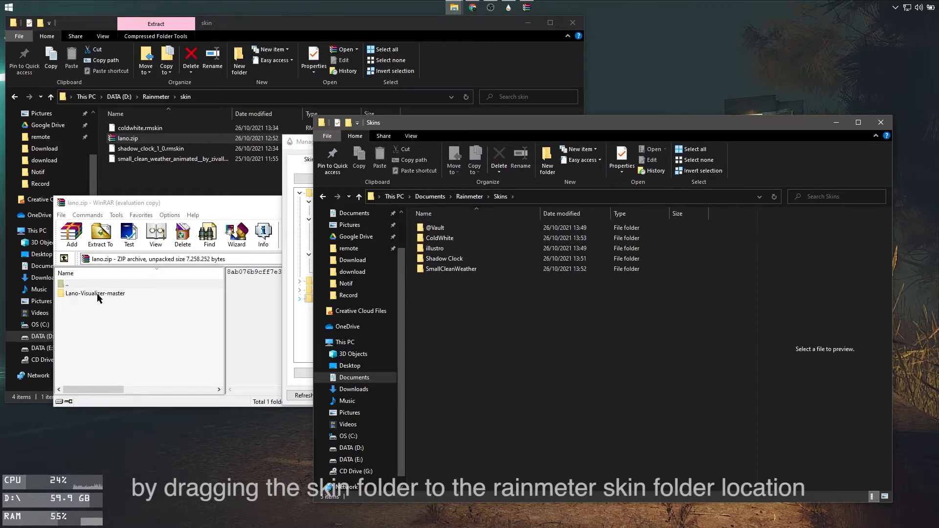
- Extract the Lano-Visualizer-master folder from the archive into Rainmeter's Skins folder and close WinRAR
left_click_drag(98, 297, 307, 309)
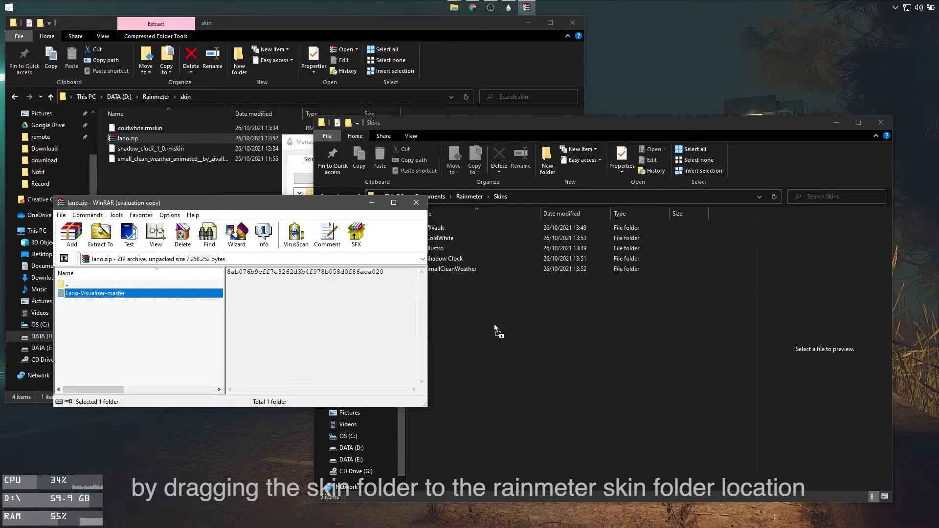
left_click_drag(494, 325, 494, 325)
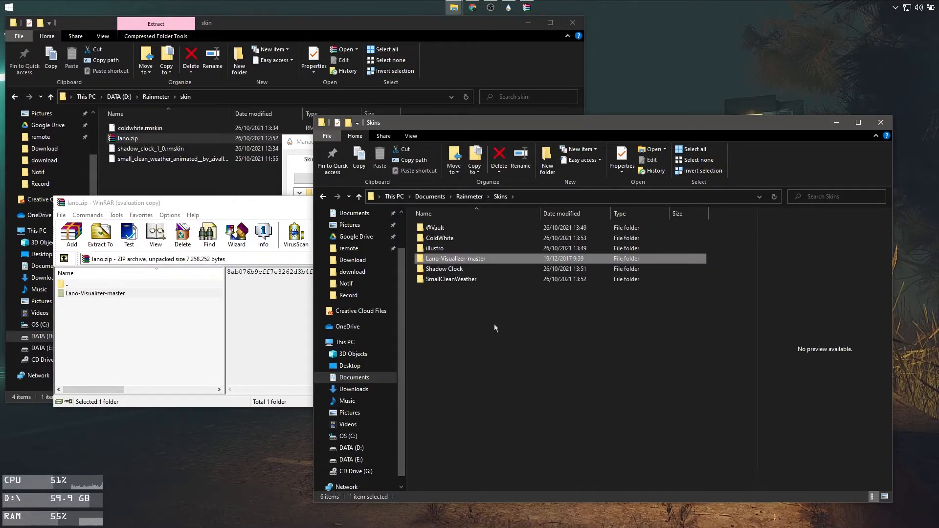
left_click(287, 205)
left_click(416, 203)
- Refresh all skins in the Rainmeter manager, expand Lano-Visualizer-master and minimize both File Explorer windows
left_click(301, 372)
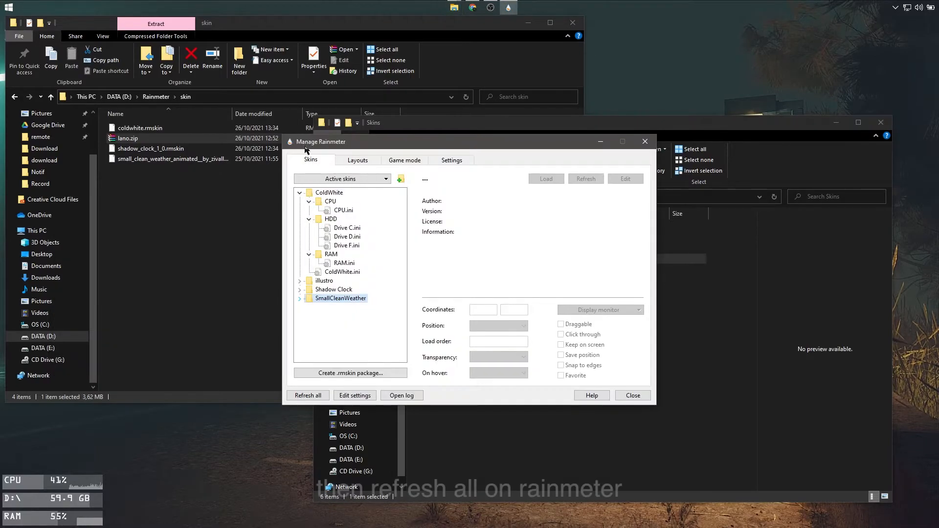
left_click(312, 395)
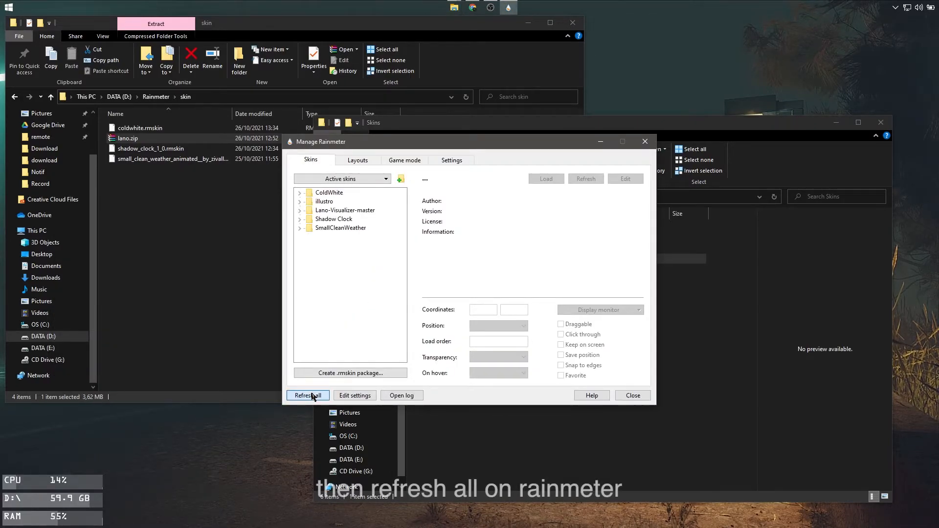
left_click(299, 210)
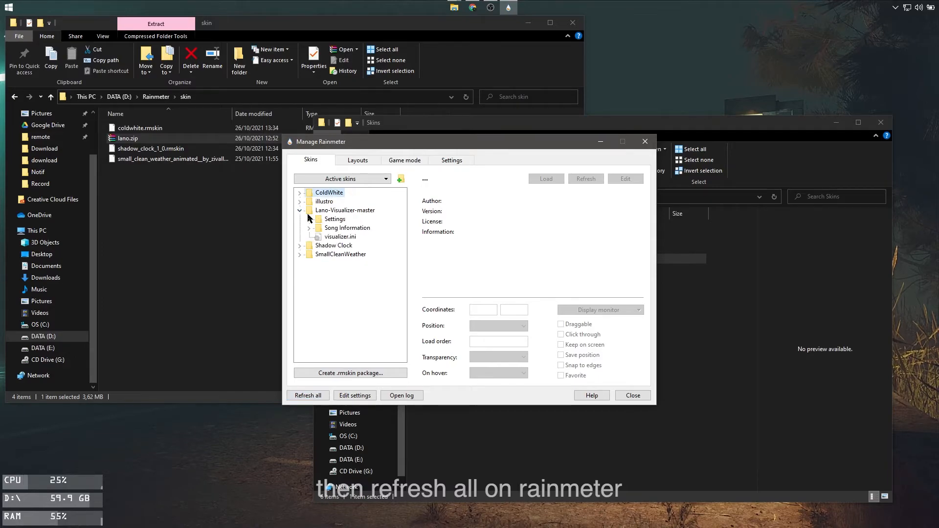
left_click(528, 22)
left_click(836, 126)
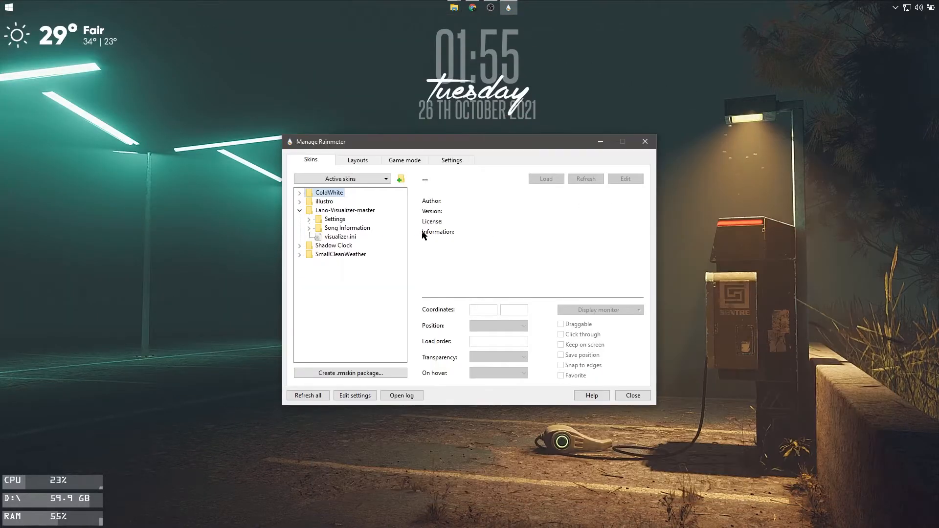
- Load Lano's visualizer.ini, move the visualizer down to about coordinates 384, 466, and shift the manager window to the desktop's upper-left area
left_click(338, 237)
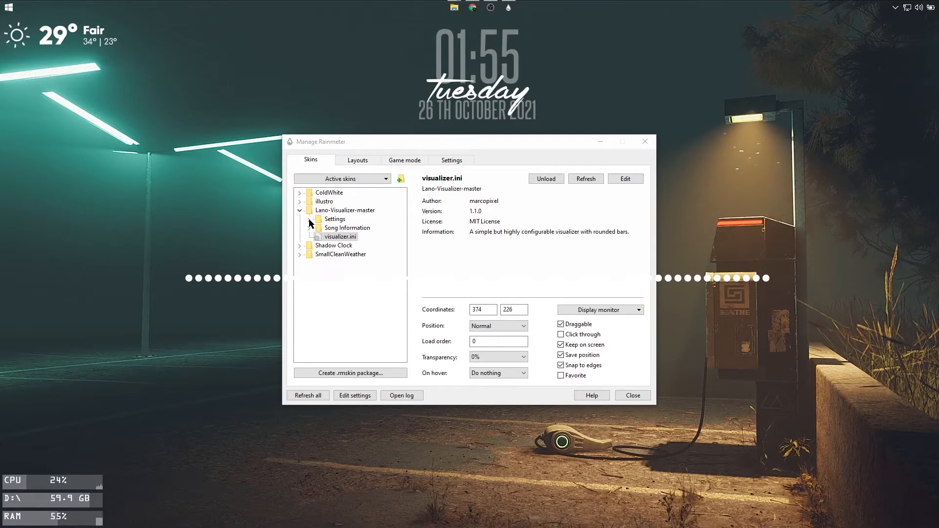
left_click_drag(337, 278, 342, 396)
left_click_drag(452, 146, 172, 79)
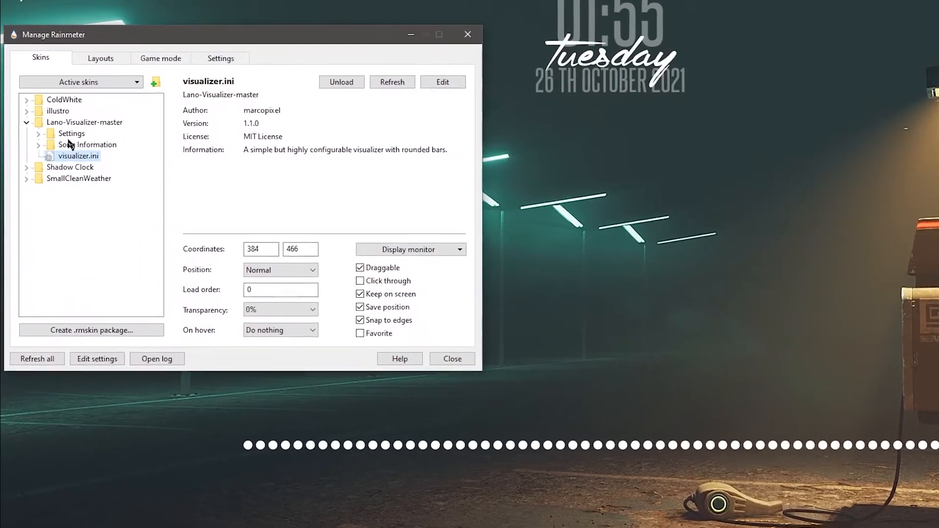
- Load general.ini from Lano-Visualizer-master's Settings folder and set the visualizer scale to 0.40
double_click(56, 151)
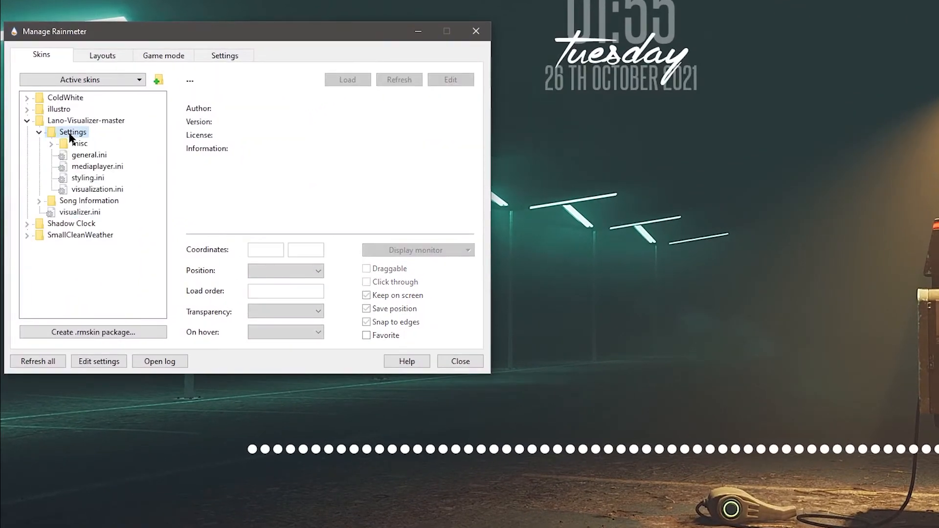
double_click(89, 156)
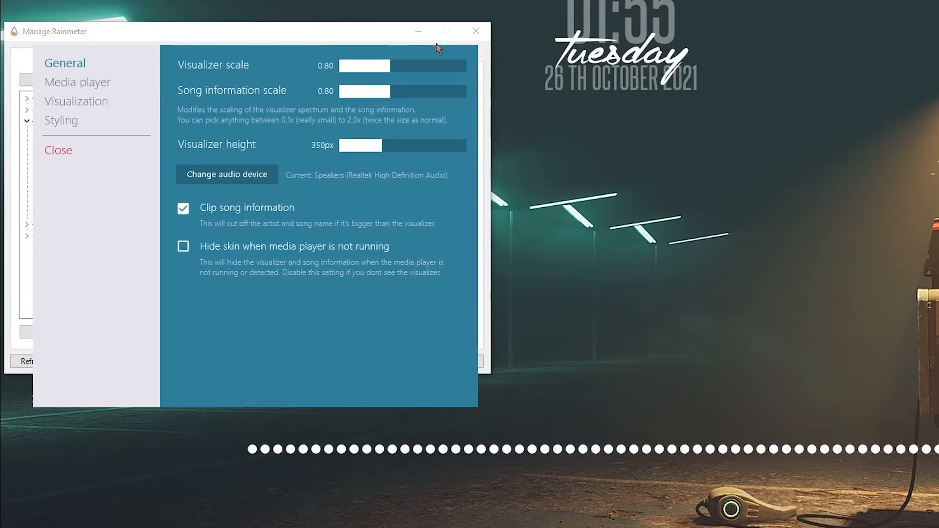
scroll(429, 73, "down", 1)
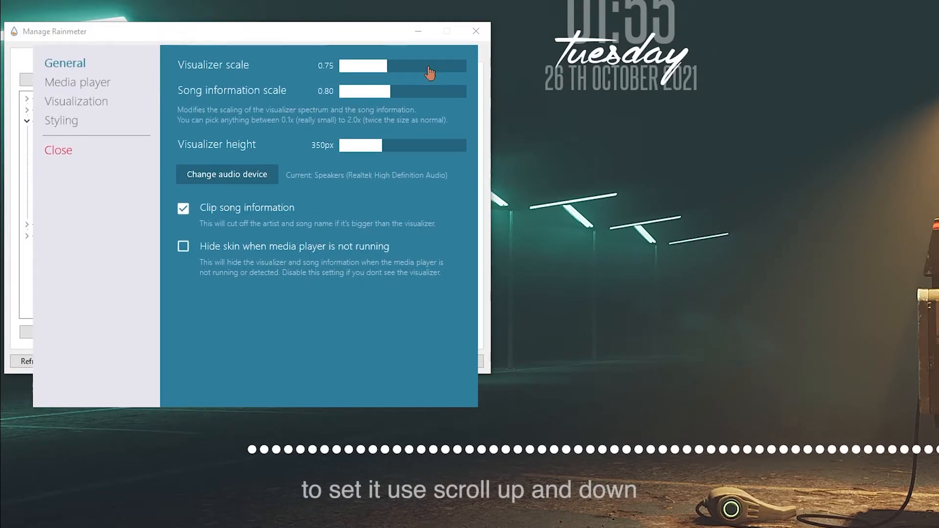
scroll(429, 72, "down", 3)
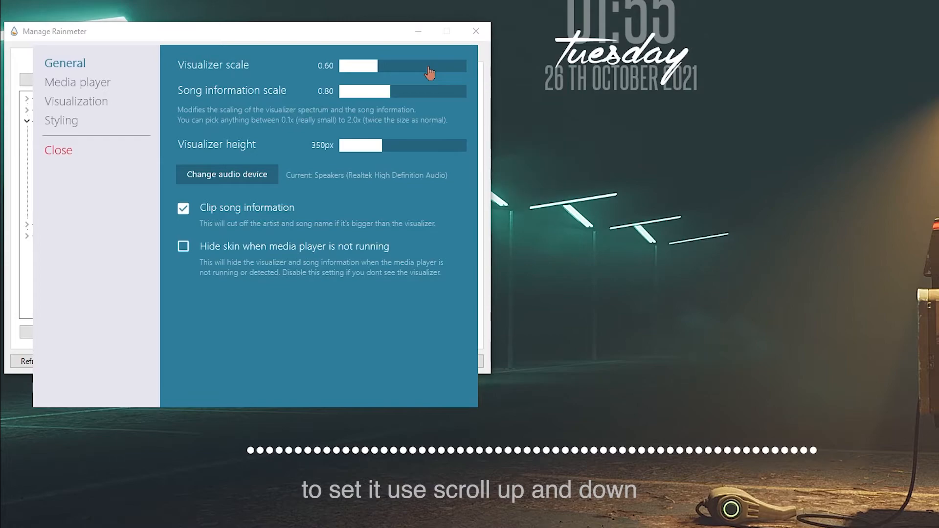
scroll(429, 73, "down", 1)
scroll(430, 73, "down", 1)
scroll(429, 73, "down", 2)
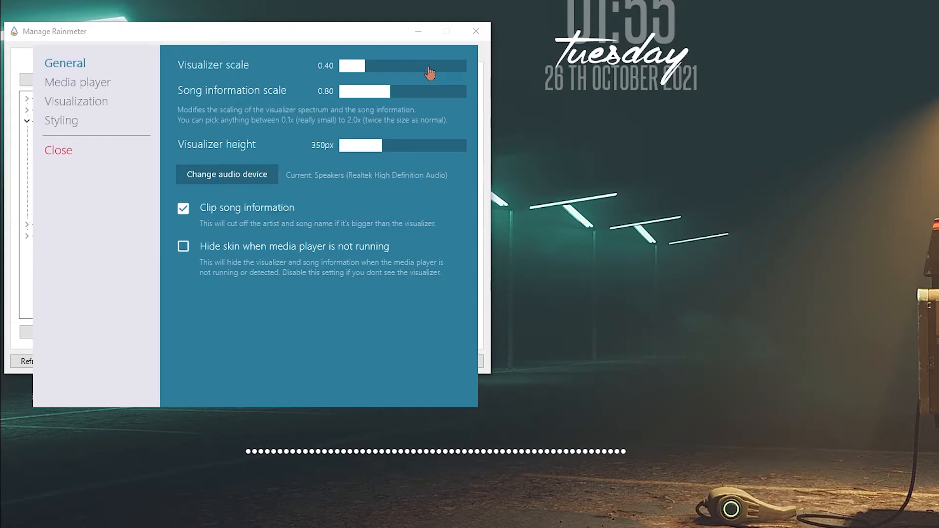
- Show the visualizer's Visualization settings and minimize the Rainmeter manager
left_click(76, 106)
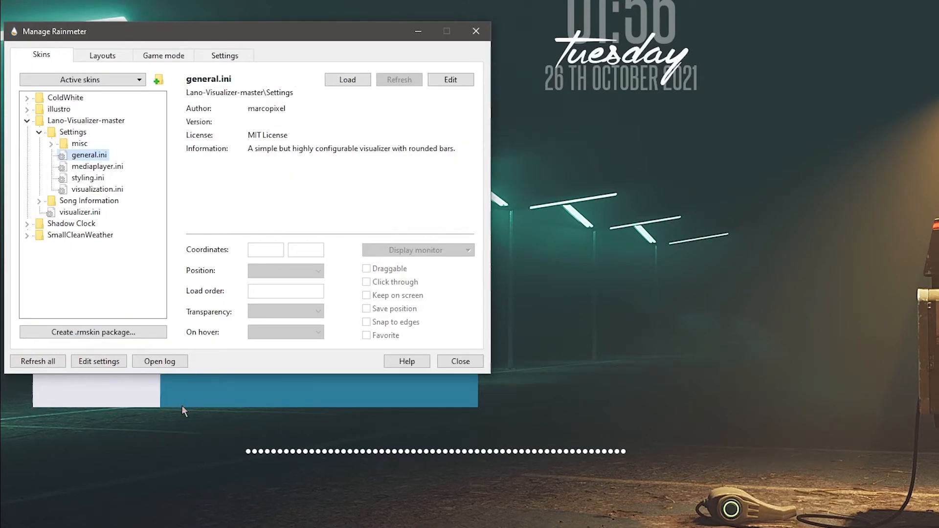
left_click(421, 37)
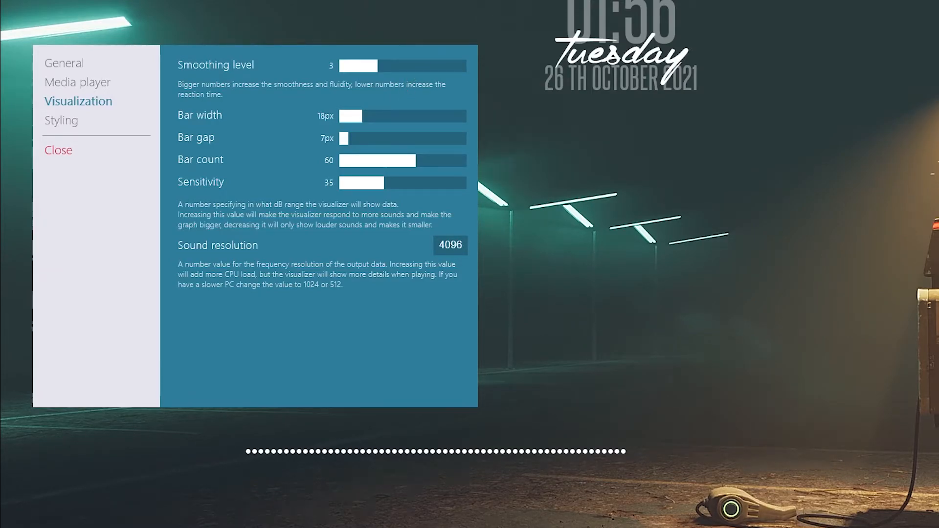
- Open Groove Music, play the current song from the beginning to drive the visualizer, and minimize the player
key("super")
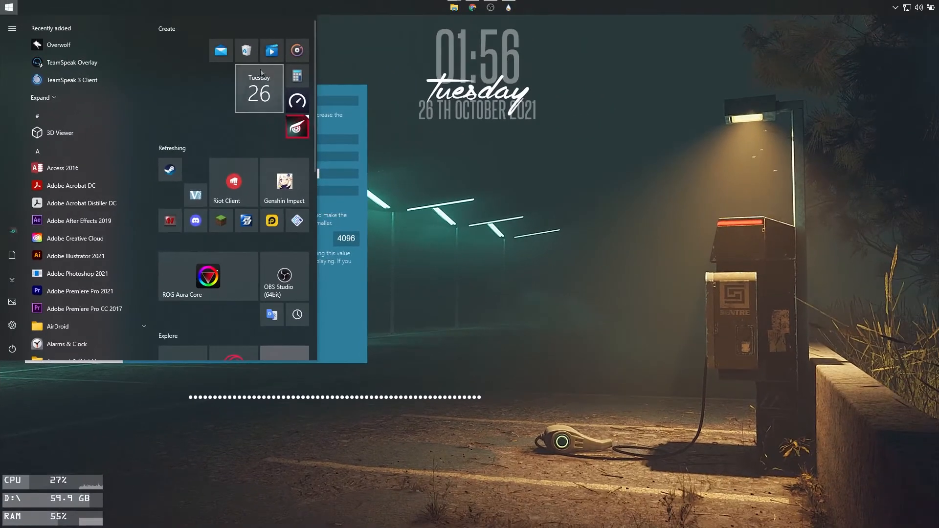
left_click(298, 57)
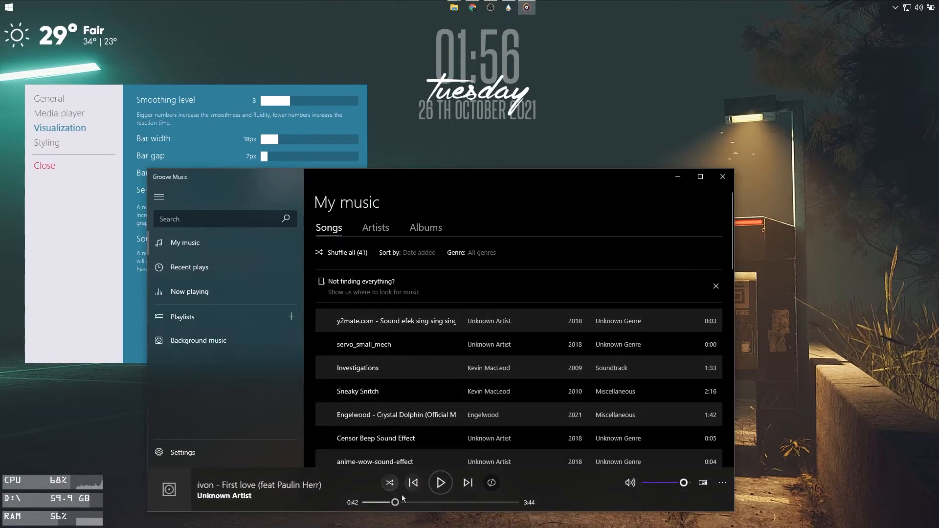
left_click(410, 487)
left_click(441, 483)
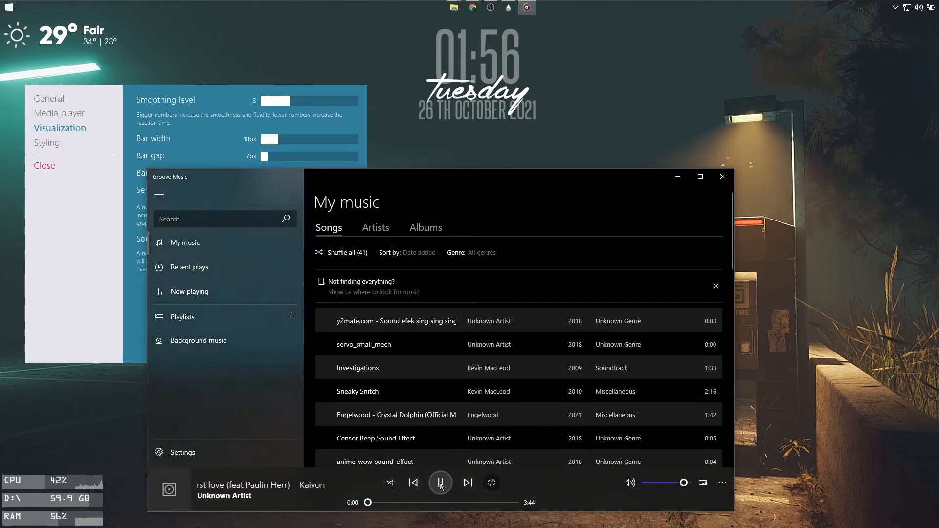
left_click(669, 179)
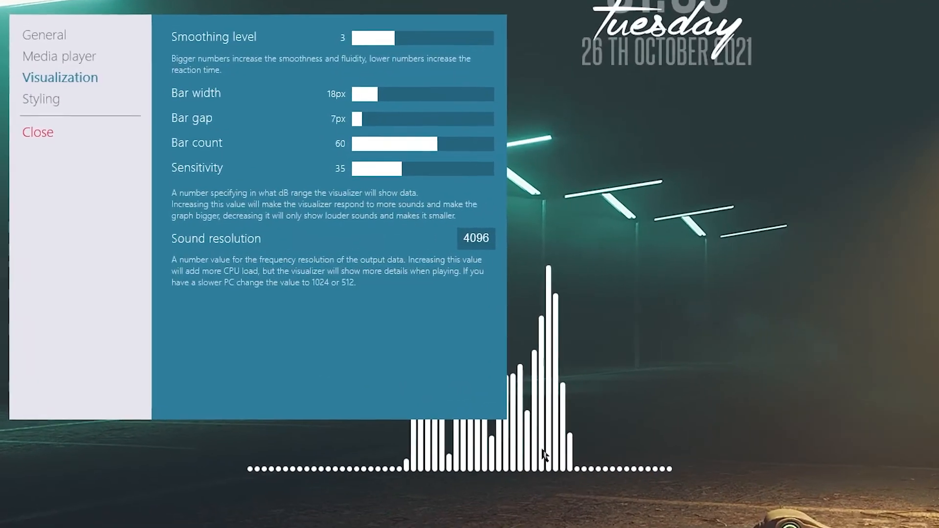
- Move the visualizer up and to the right of its previous spot, and set its smoothing level to 2
left_click_drag(544, 454, 742, 384)
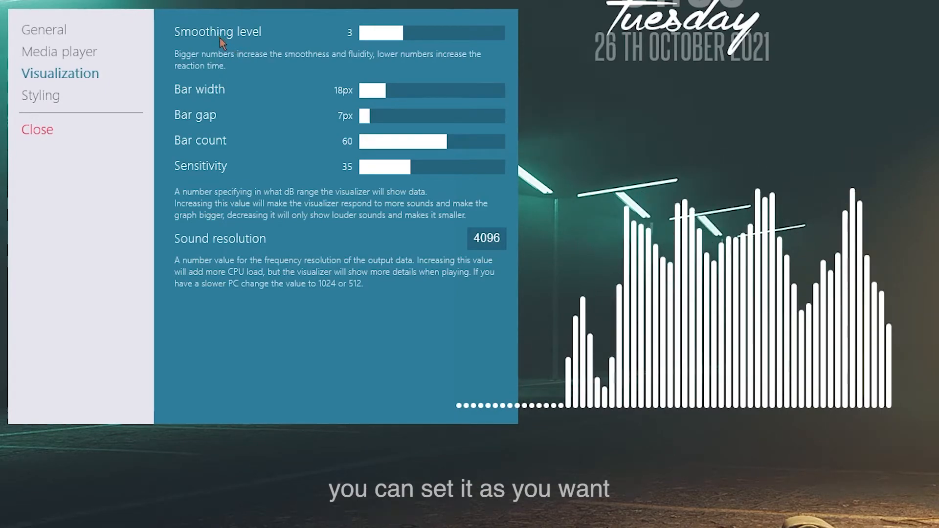
scroll(427, 43, "down", 1)
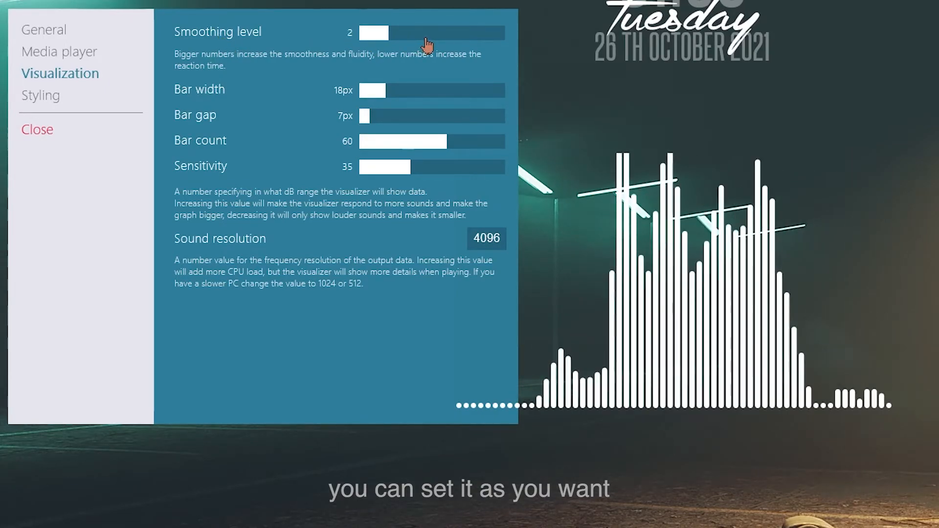
- Set the visualizer's smoothing level to 4 and its bar width to 15px
scroll(428, 43, "up", 1)
scroll(426, 44, "up", 1)
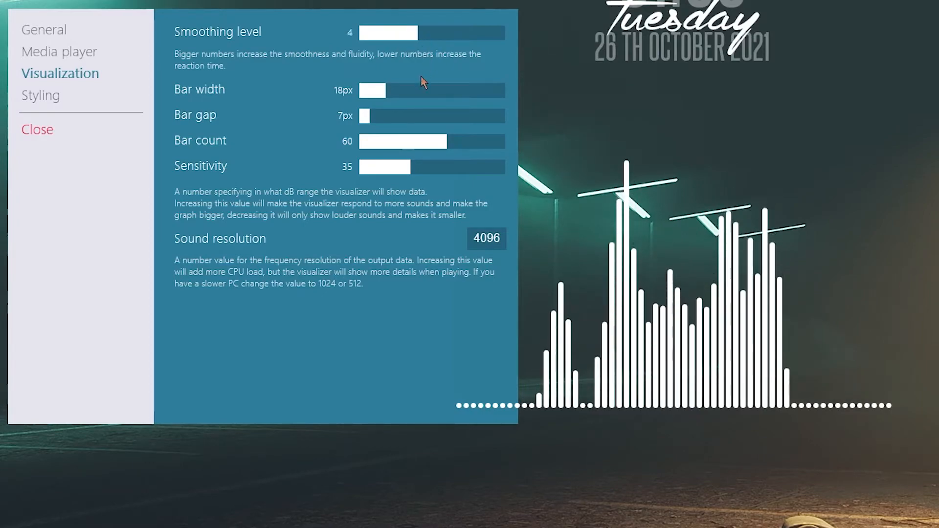
scroll(415, 101, "down", 2)
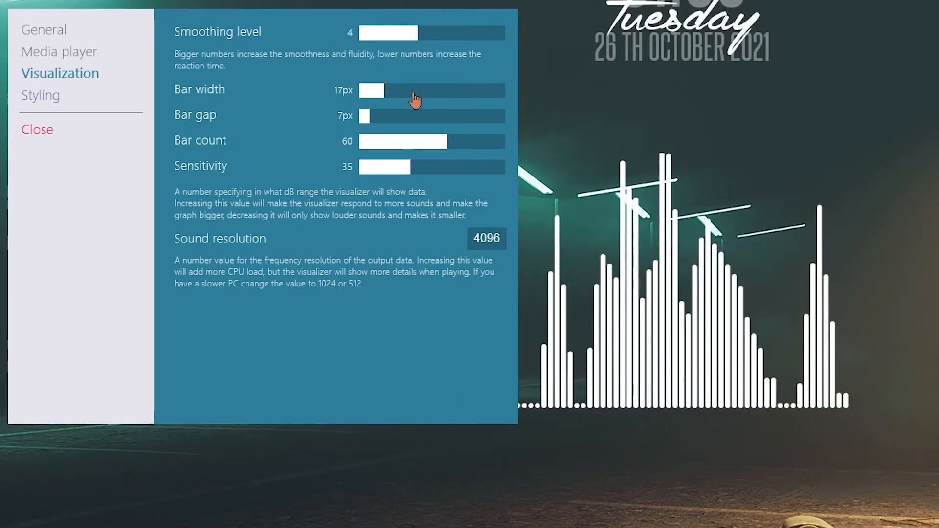
scroll(414, 100, "up", 1)
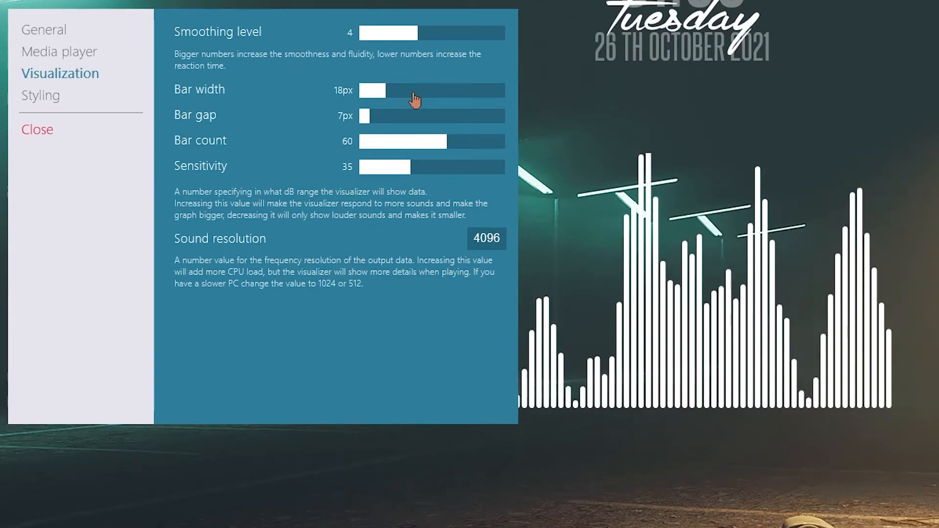
scroll(415, 100, "down", 2)
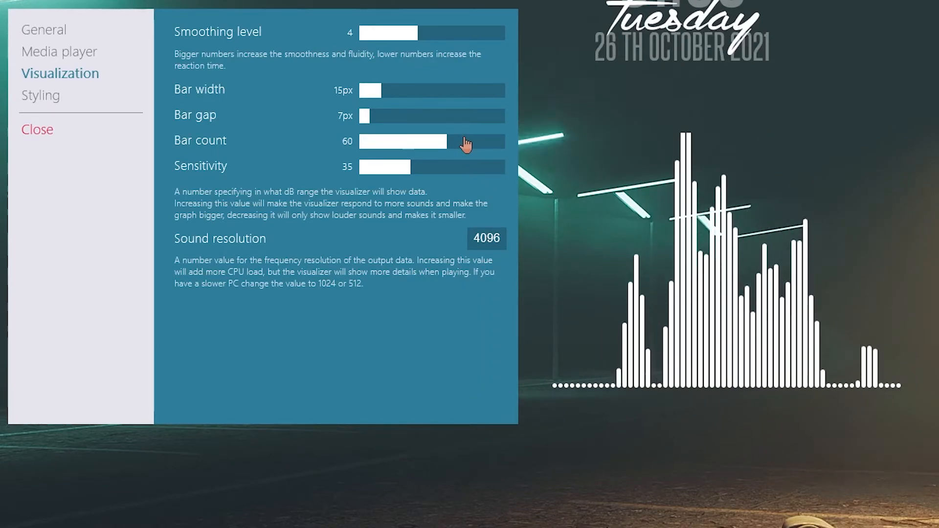
- Set the gap between the visualizer's bars to 15px
scroll(448, 122, "up", 3)
scroll(448, 128, "up", 2)
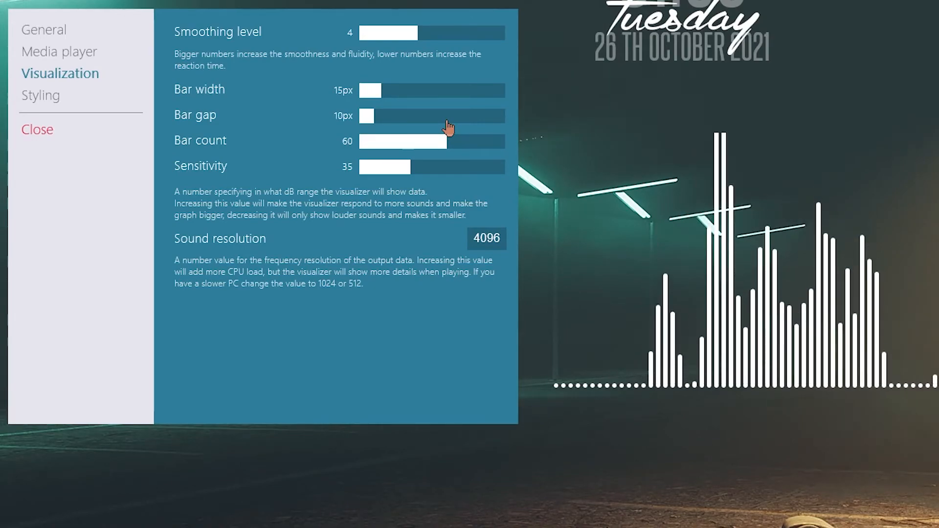
scroll(448, 128, "up", 2)
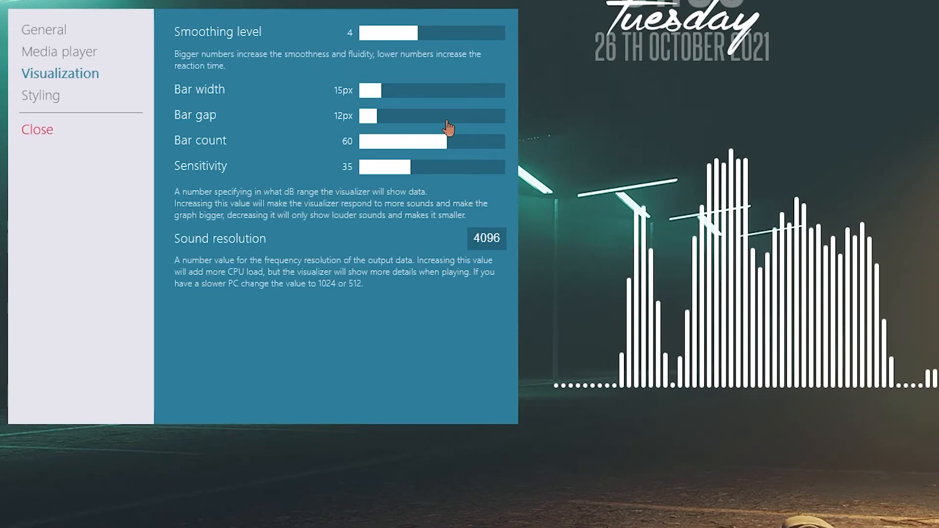
scroll(447, 129, "up", 2)
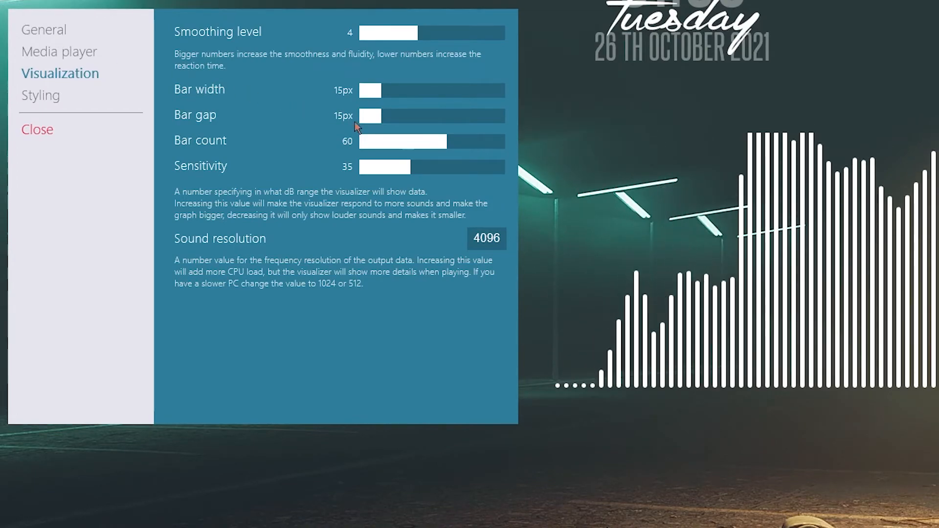
- Try raising the smoothing level to 9, and set it back to 4
left_click(448, 34)
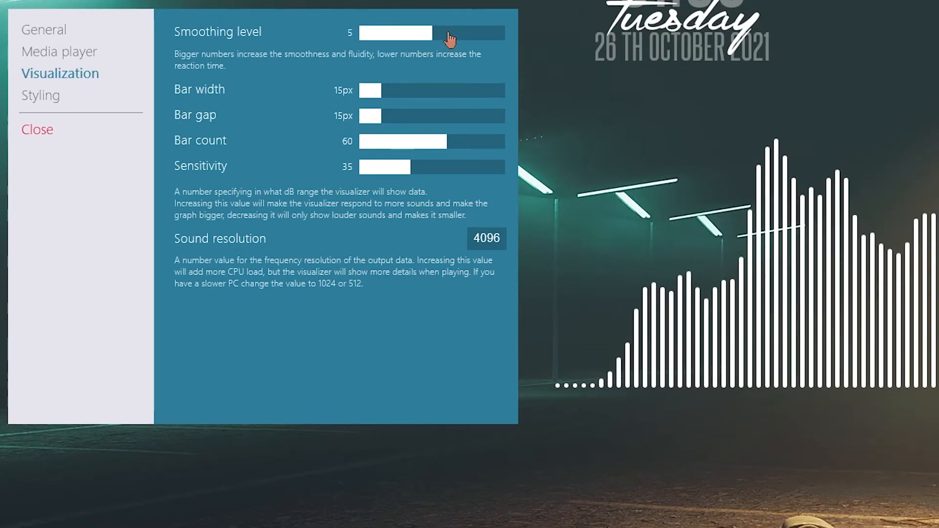
left_click(448, 33)
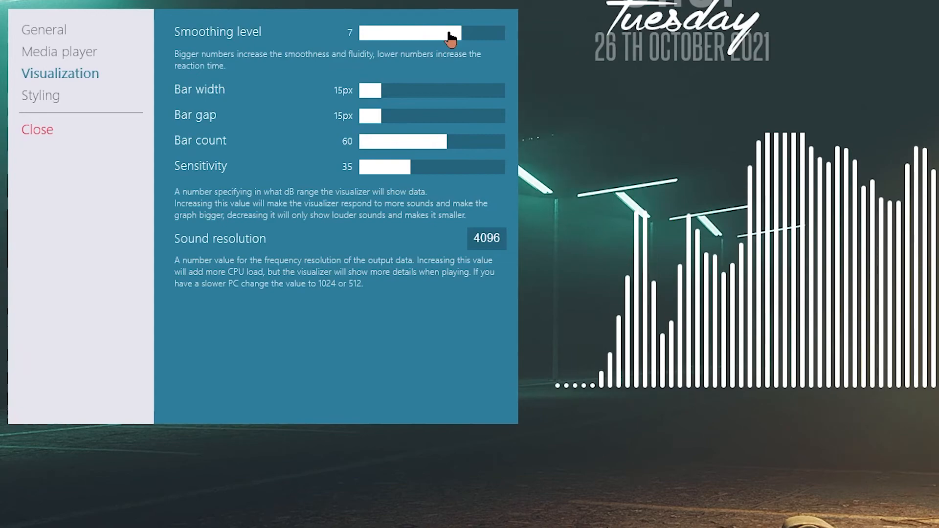
scroll(450, 36, "up", 2)
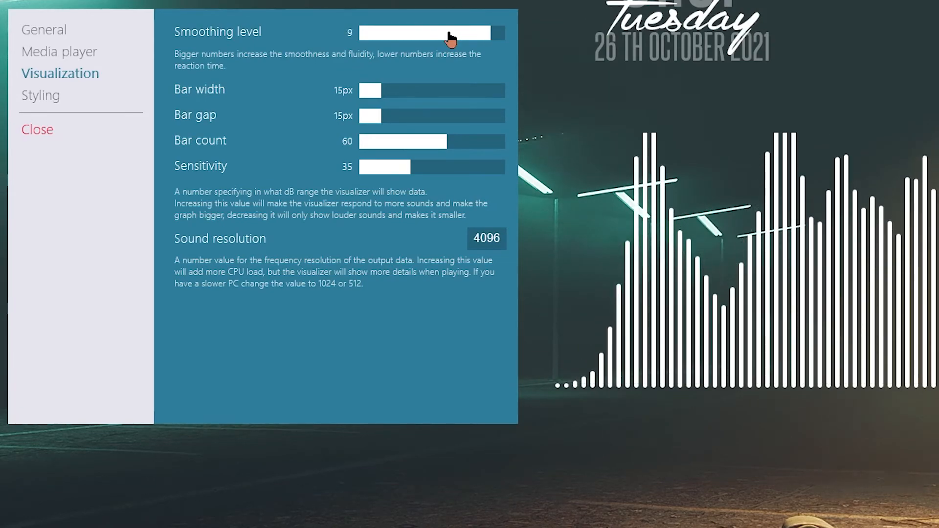
scroll(450, 36, "down", 3)
scroll(450, 36, "down", 2)
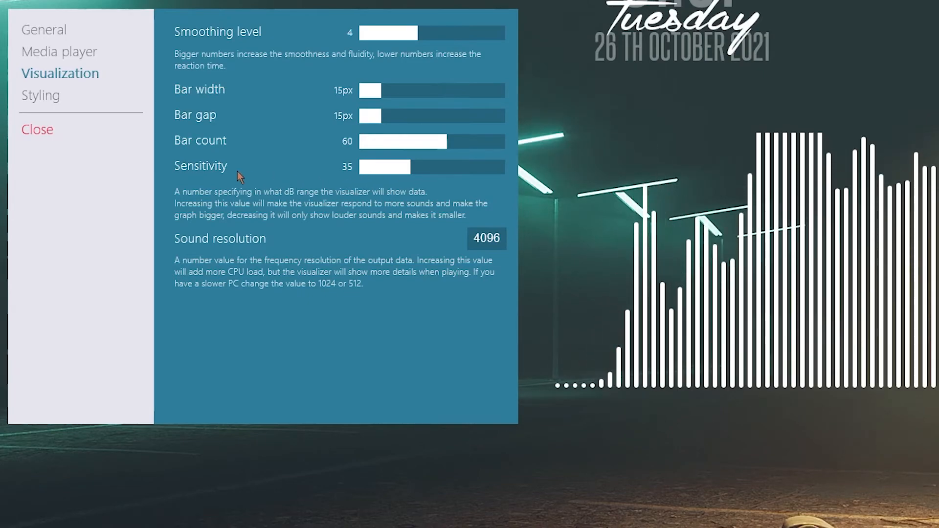
- Set the visualizer's sensitivity to 20, and close its settings window after viewing the General settings
scroll(453, 172, "down", 1)
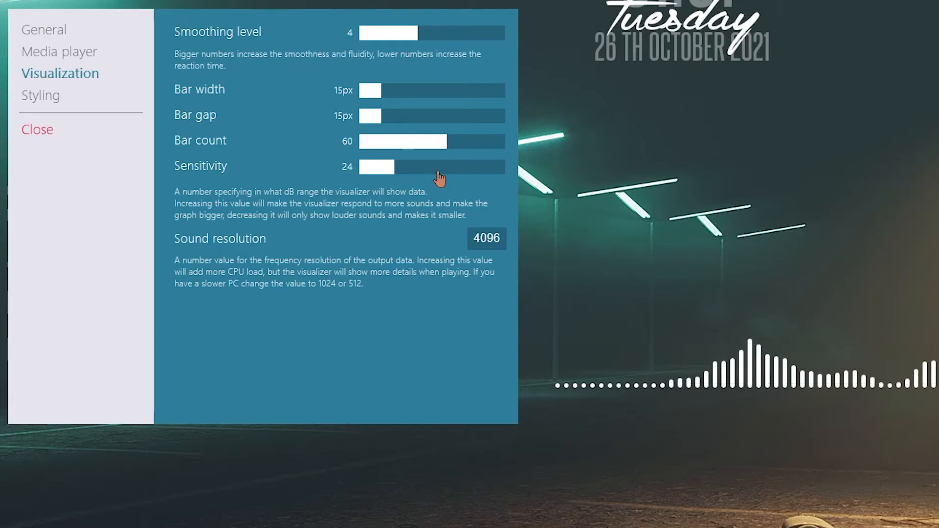
scroll(432, 176, "down", 1)
scroll(430, 178, "down", 2)
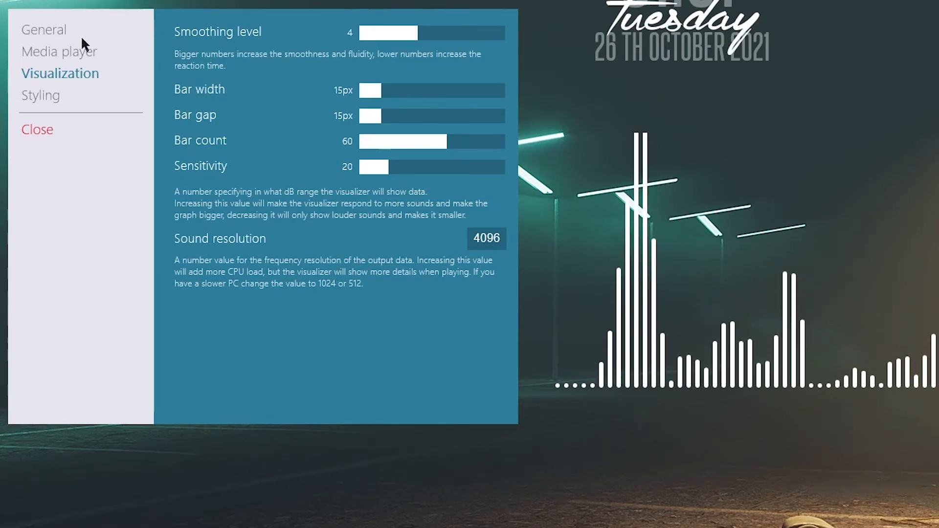
left_click(57, 33)
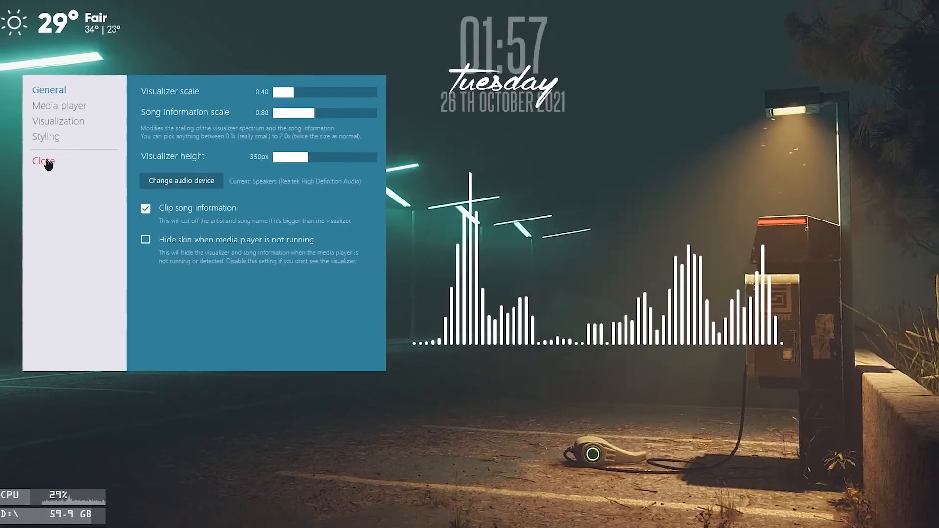
left_click(47, 135)
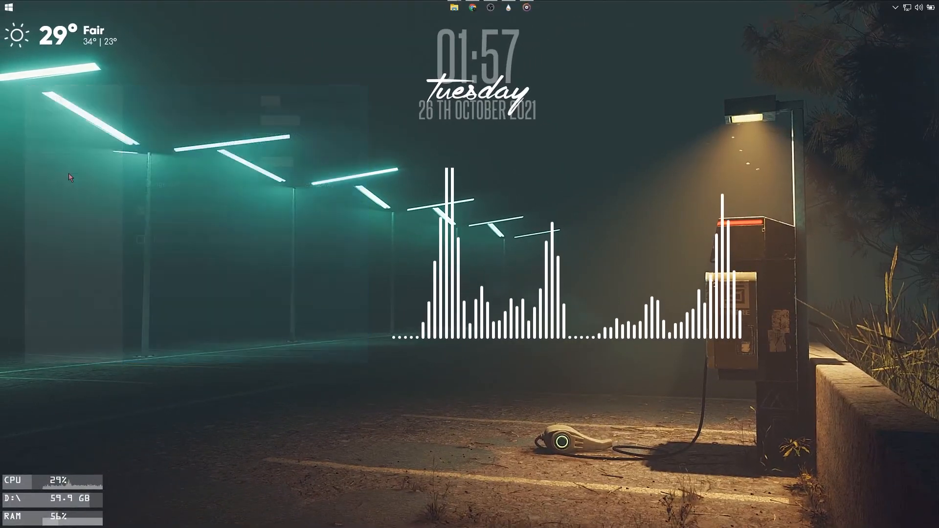
- Reposition the visualizer near the horizontal middle of the desktop, below the clock
right_click(466, 320)
mouse_move(563, 390)
left_click(587, 426)
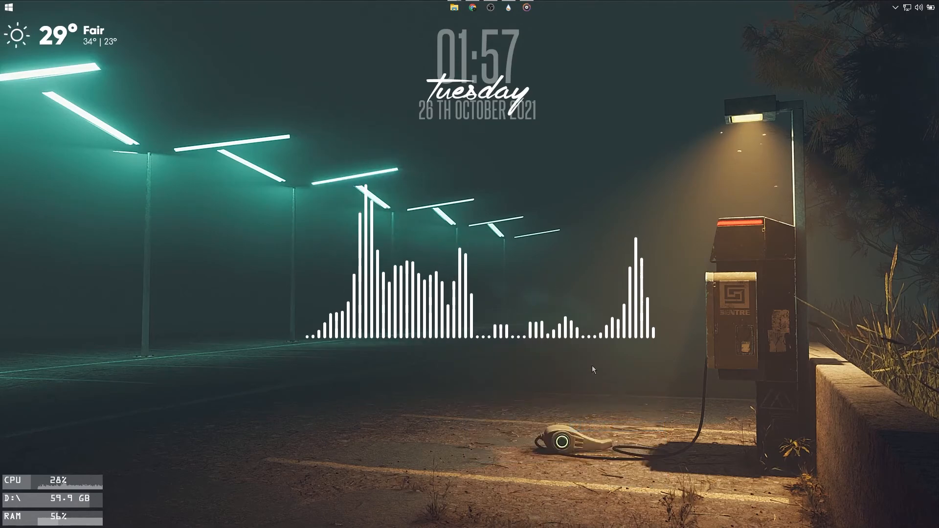